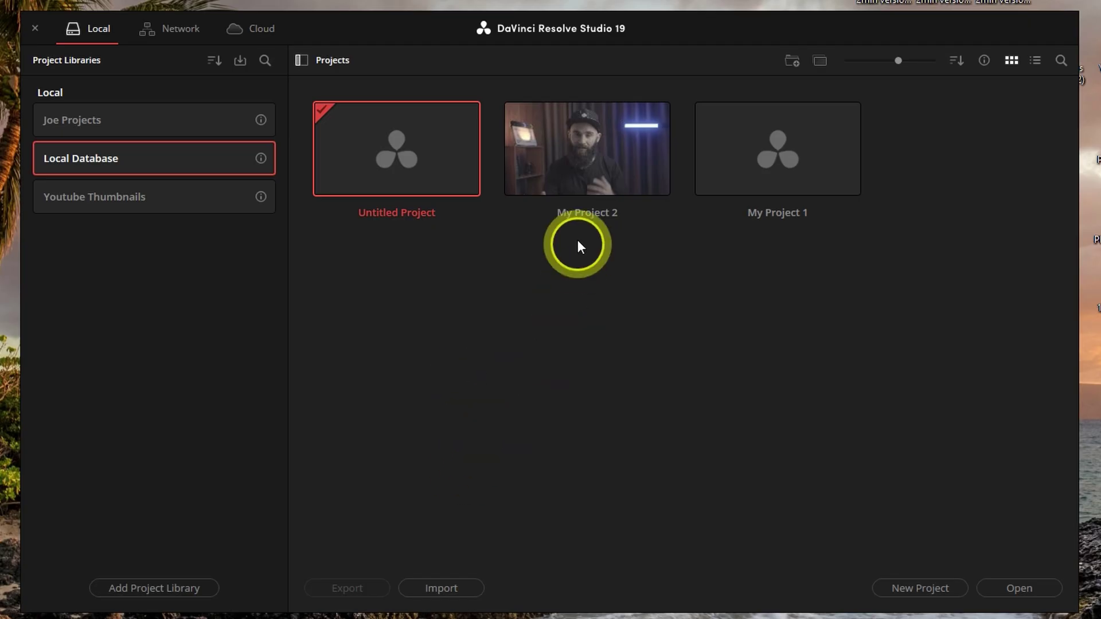
Load the Nov 7 2024 18:55 auto-backup from My Project 2's Project Backups list.
{"action": "right_click", "coordinate": [586, 165]}
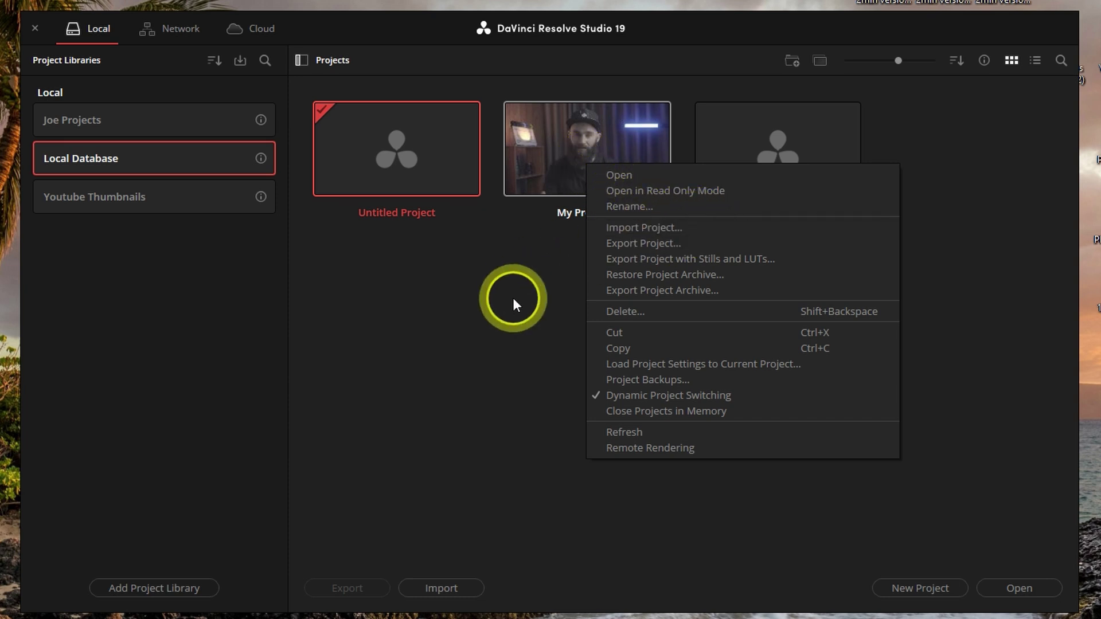
{"action": "left_click", "coordinate": [631, 379]}
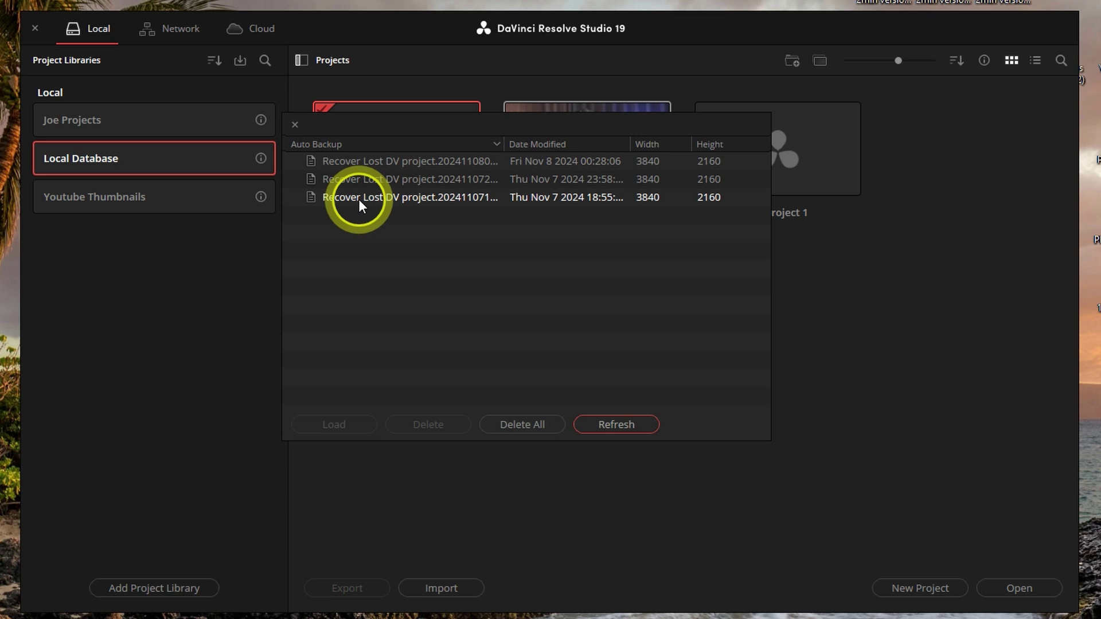
{"action": "left_click", "coordinate": [393, 198]}
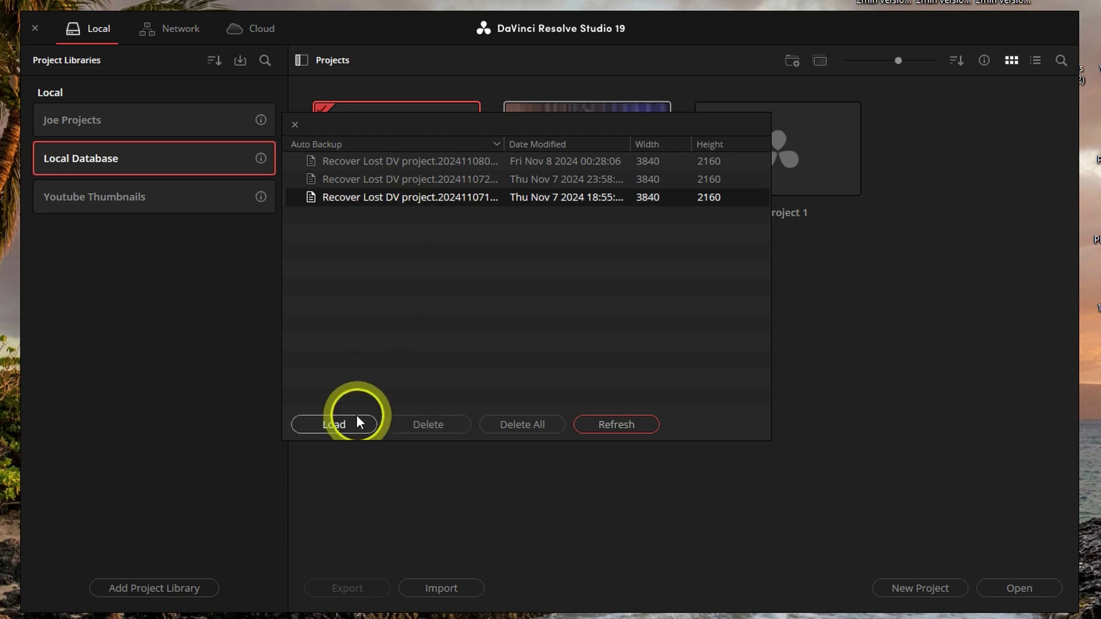
{"action": "left_click", "coordinate": [322, 424]}
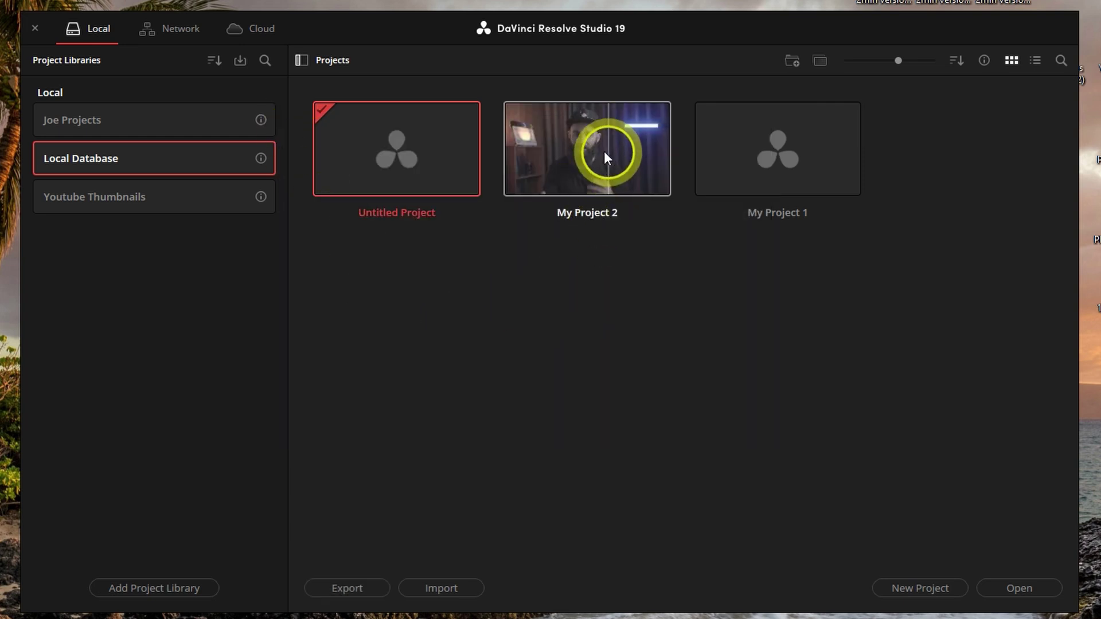
Open My Project 2 and untick Project backups under User > Project Save and Load preferences.
{"action": "double_click", "coordinate": [586, 150]}
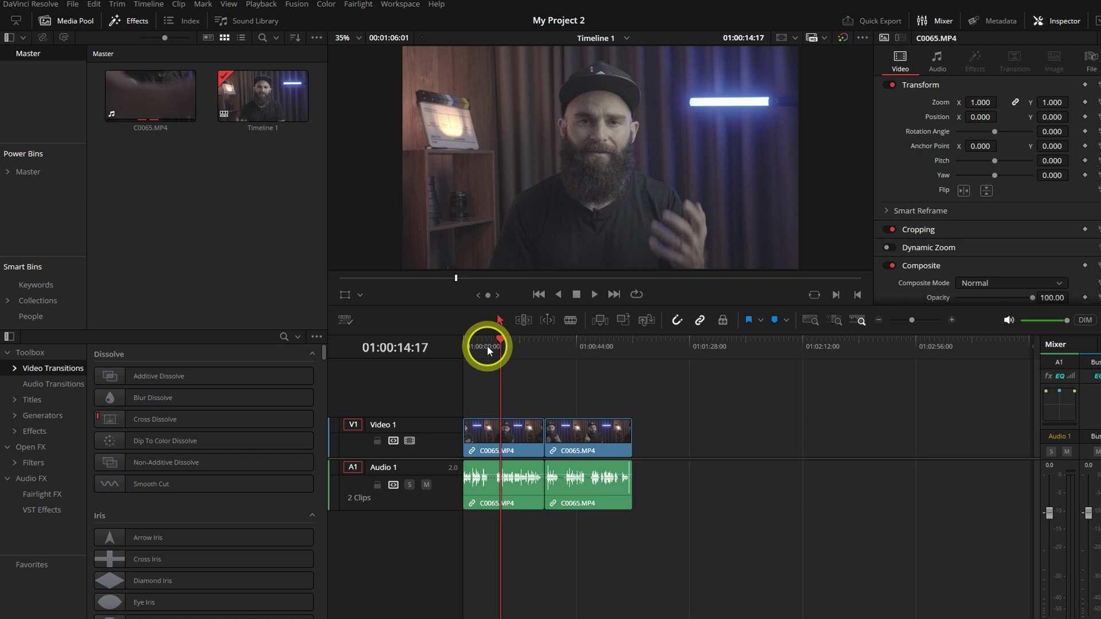
{"action": "left_click", "coordinate": [17, 4]}
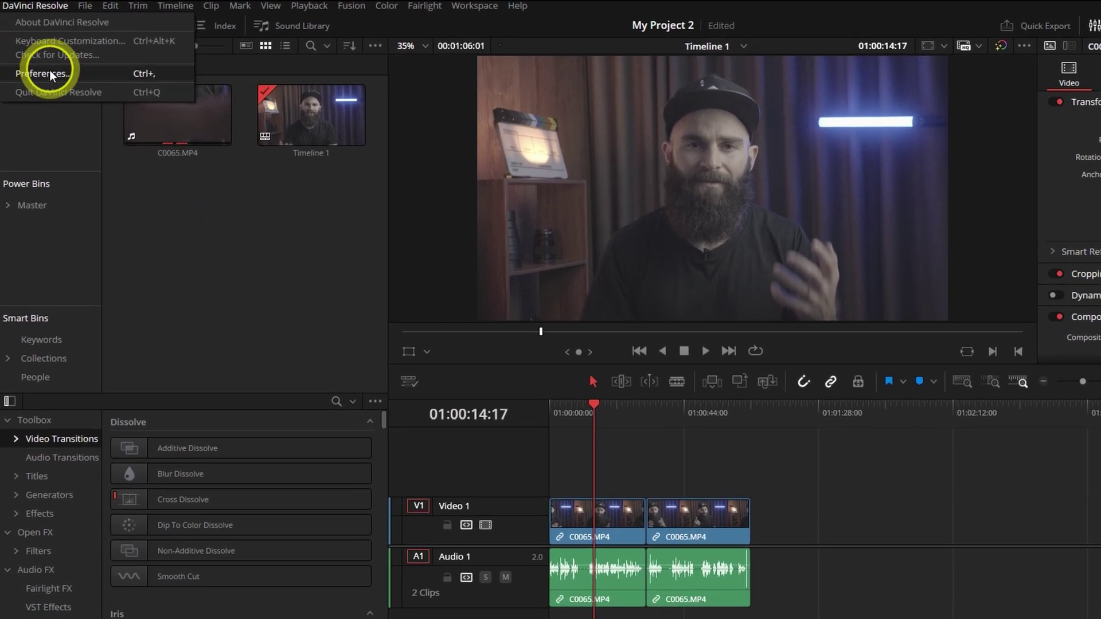
{"action": "left_click", "coordinate": [48, 75]}
{"action": "left_click", "coordinate": [708, 159]}
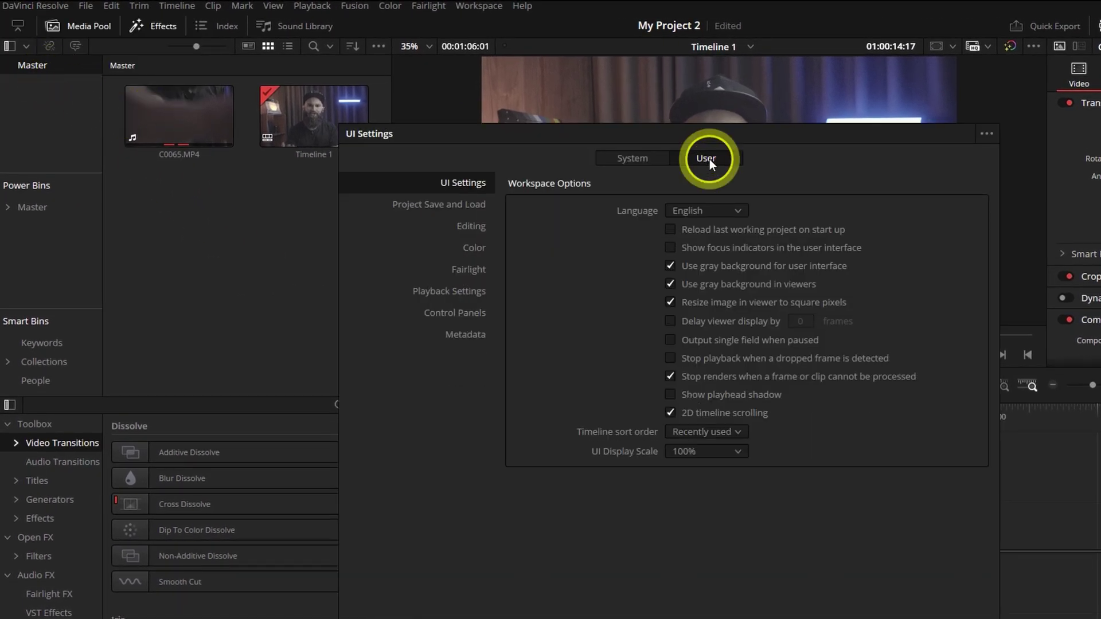
{"action": "left_click", "coordinate": [424, 205]}
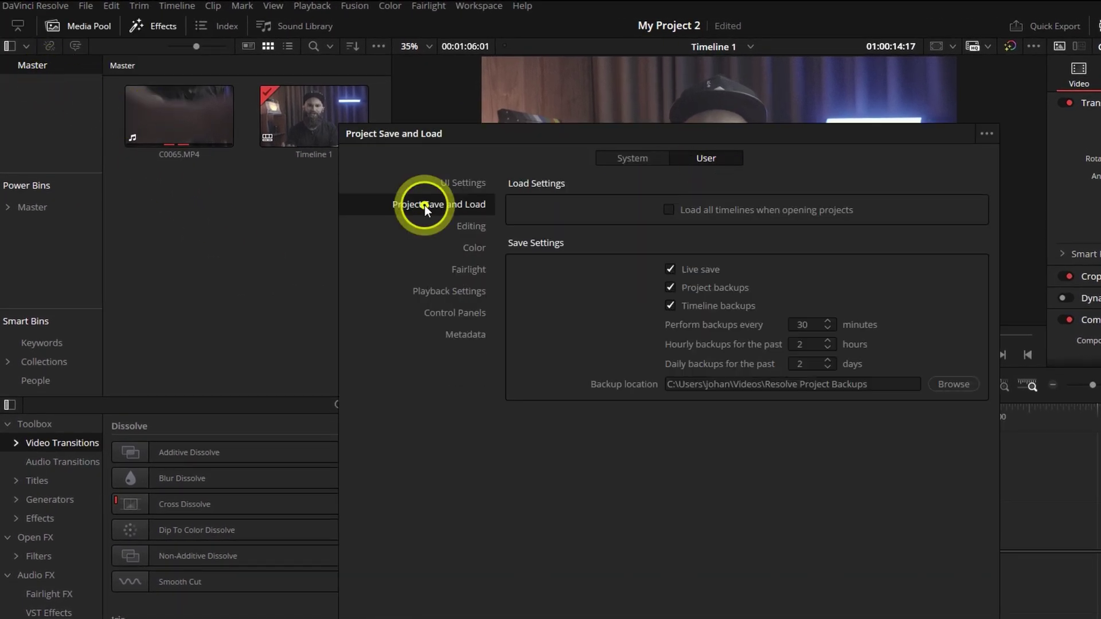
{"action": "left_click", "coordinate": [670, 287]}
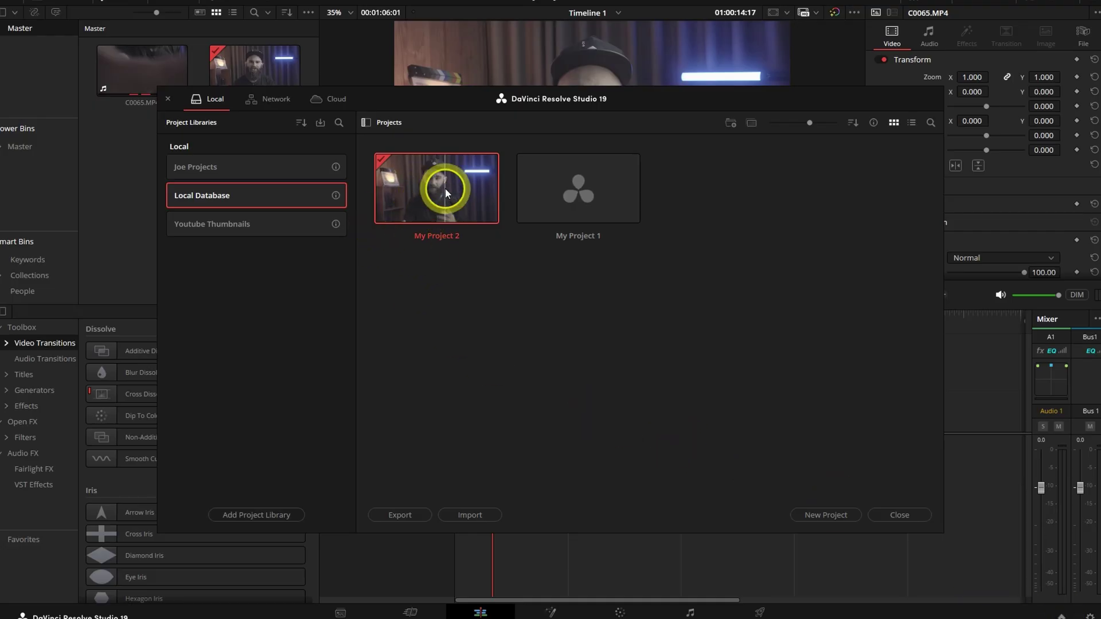
Export My Project 2 as a .drp project file saved onto the chosen drive.
{"action": "right_click", "coordinate": [446, 192]}
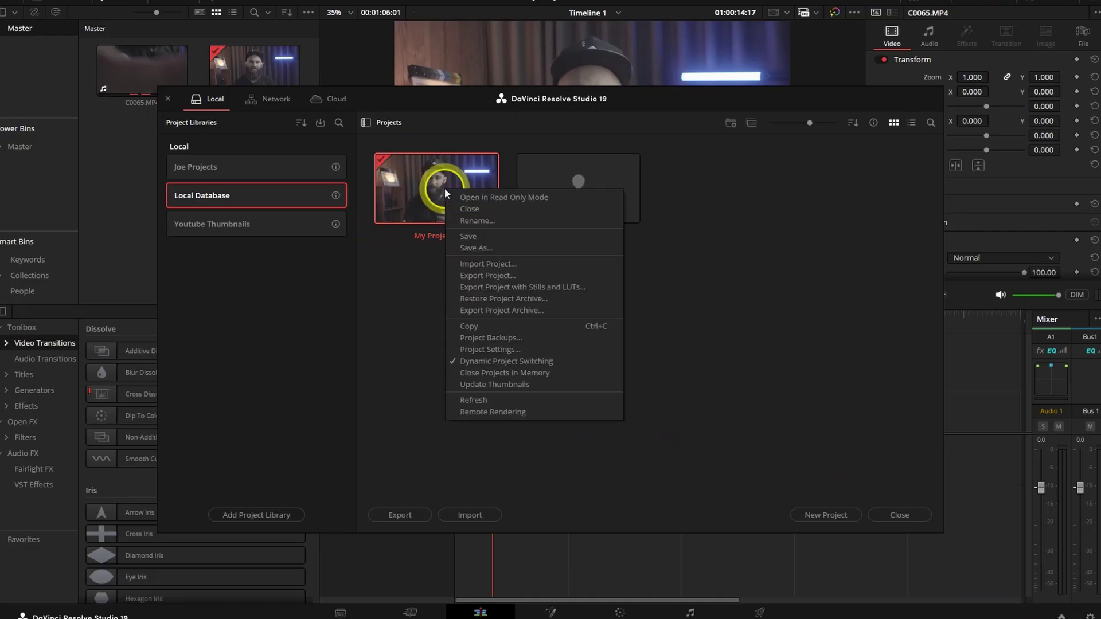
{"action": "left_click", "coordinate": [564, 275]}
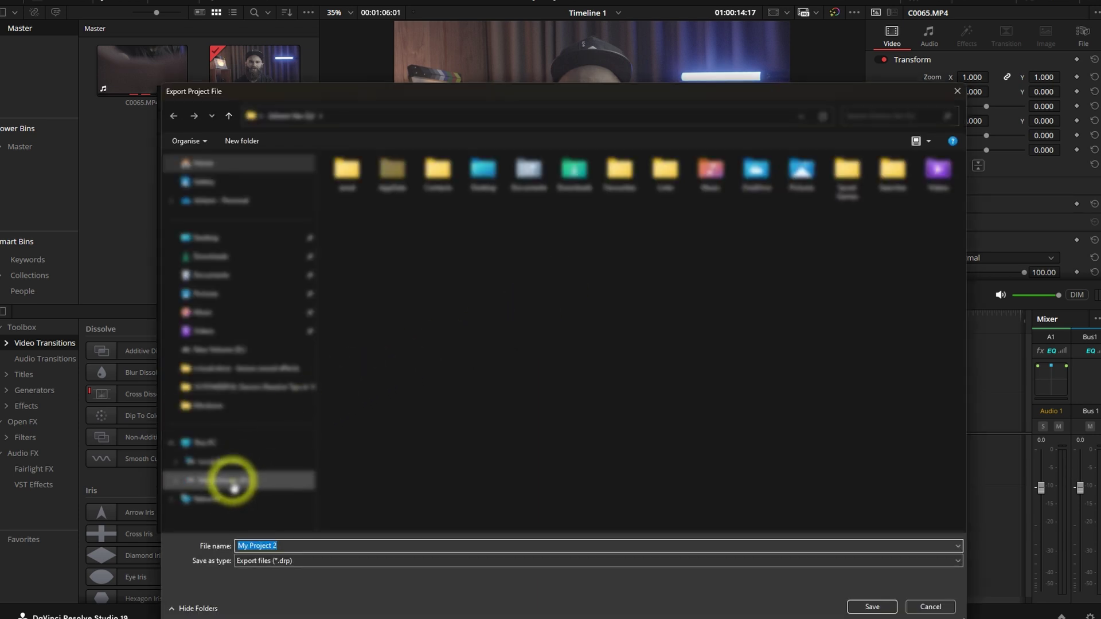
{"action": "left_click", "coordinate": [234, 486]}
{"action": "left_click", "coordinate": [867, 606]}
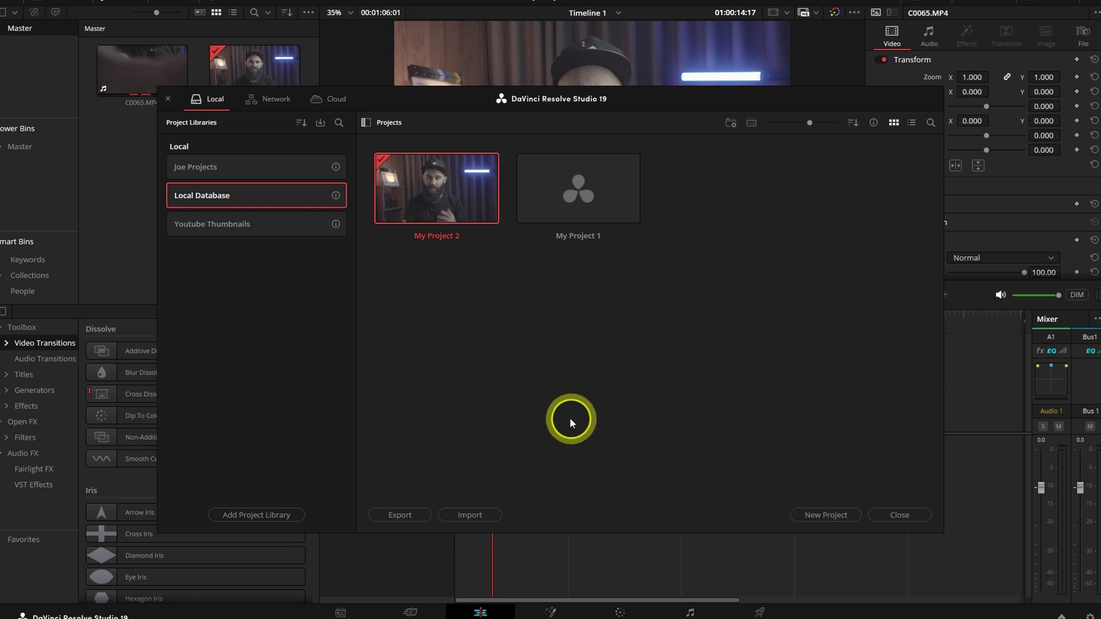
Import the exported My Project 2 .drp as Copy of My Project 2 and open it.
{"action": "left_click", "coordinate": [473, 517]}
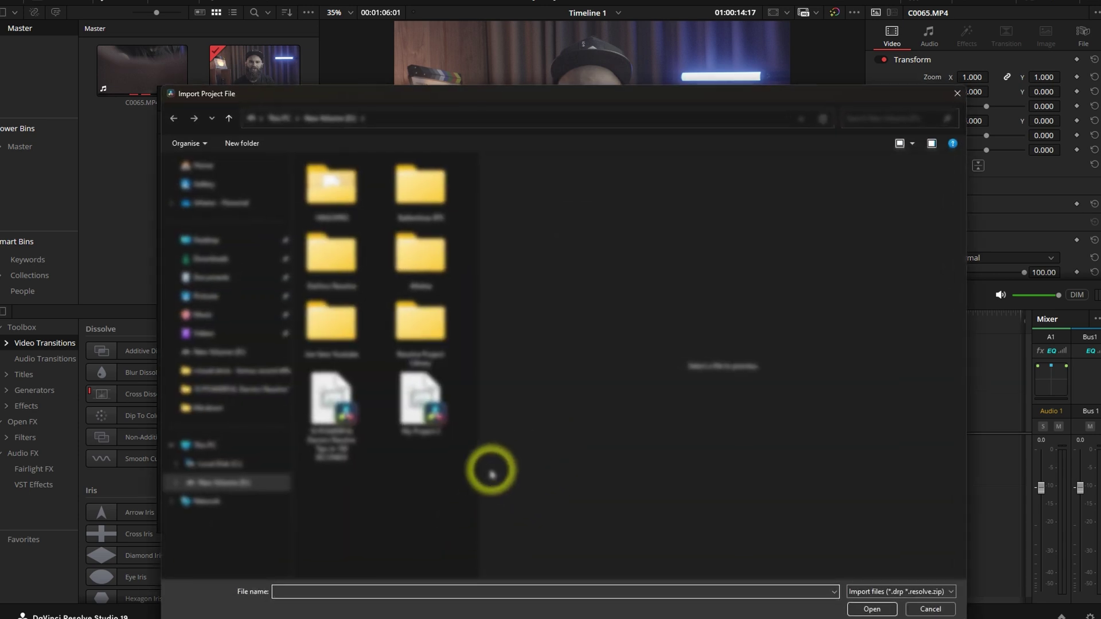
{"action": "left_click", "coordinate": [427, 412]}
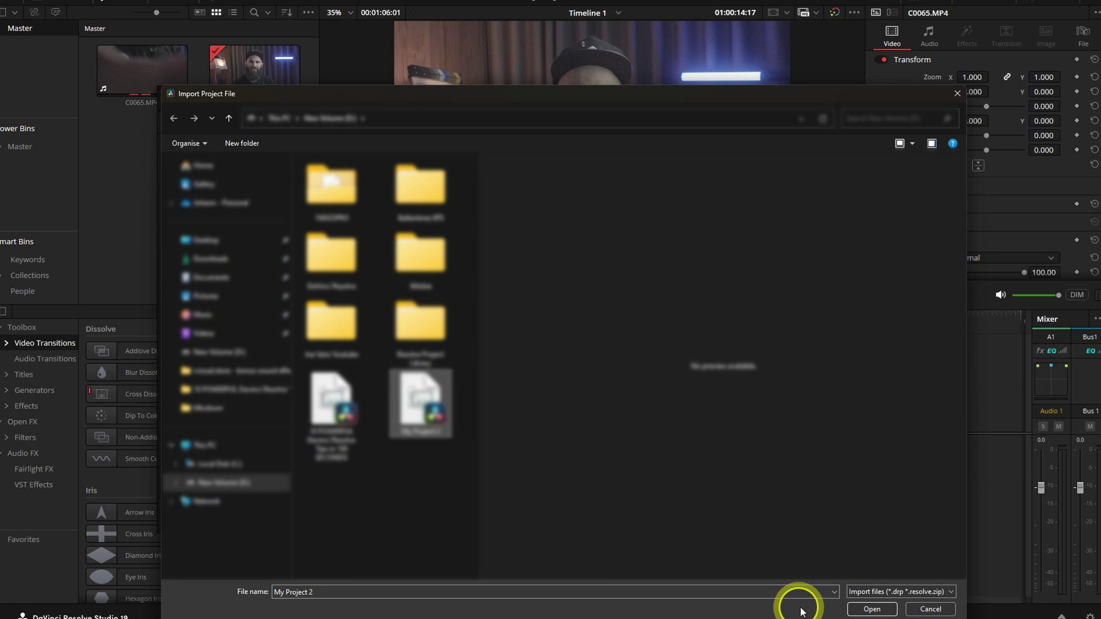
{"action": "left_click", "coordinate": [873, 610]}
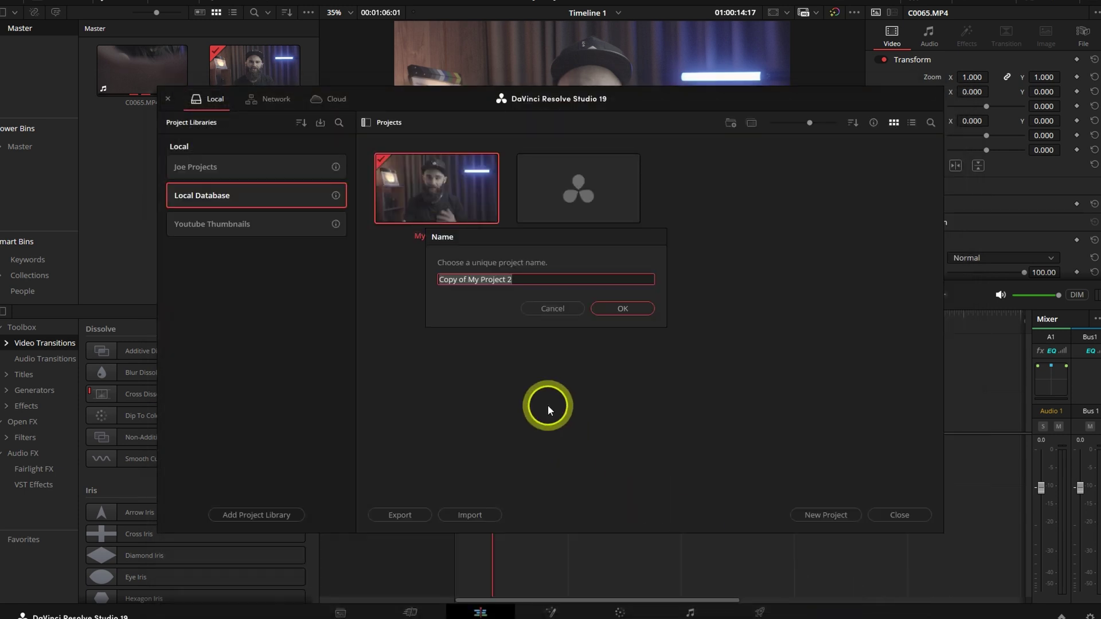
{"action": "left_click", "coordinate": [624, 309]}
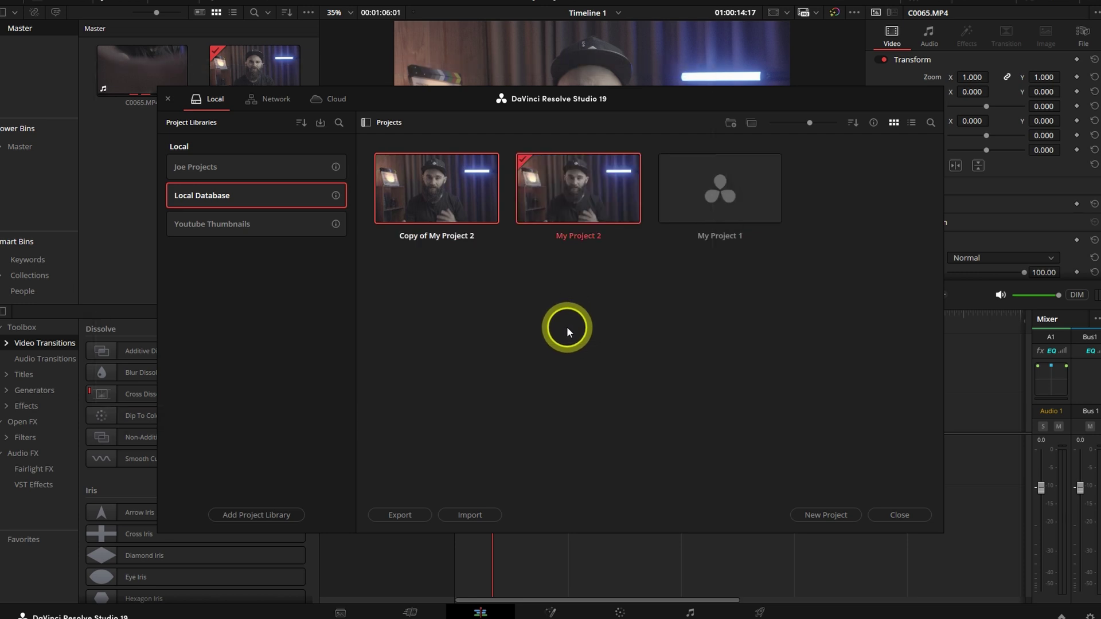
{"action": "left_click", "coordinate": [406, 204]}
{"action": "double_click", "coordinate": [405, 203]}
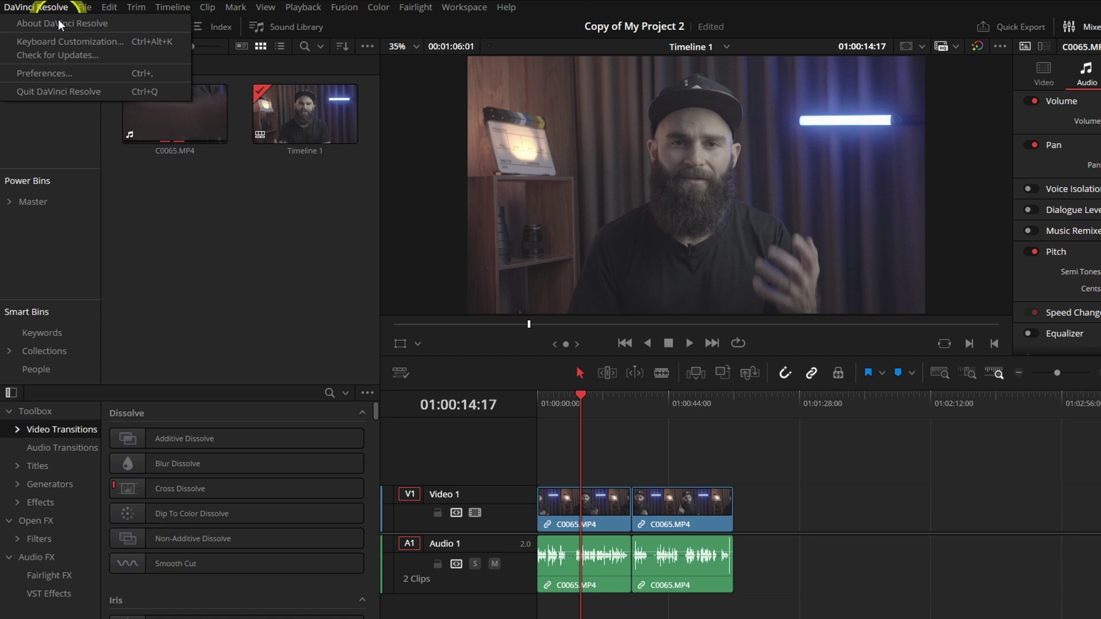
Review System > Video Plugins and Audio Plugins, then save preferences and acknowledge the restart notice.
{"action": "left_click", "coordinate": [56, 77]}
{"action": "left_click", "coordinate": [639, 161]}
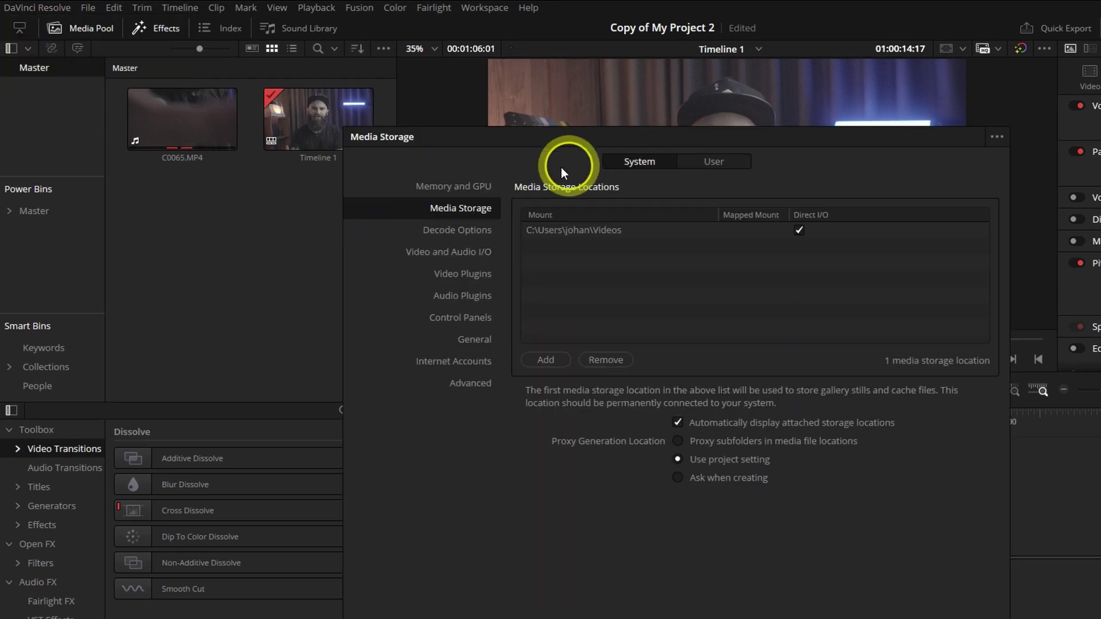
{"action": "left_click", "coordinate": [450, 274]}
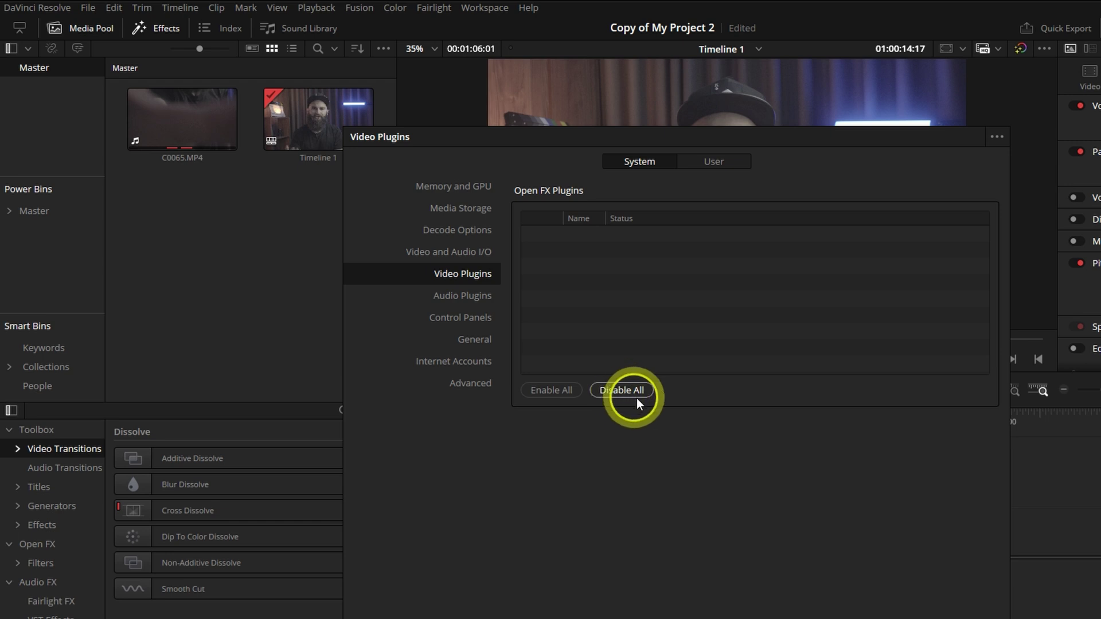
{"action": "left_click", "coordinate": [457, 298]}
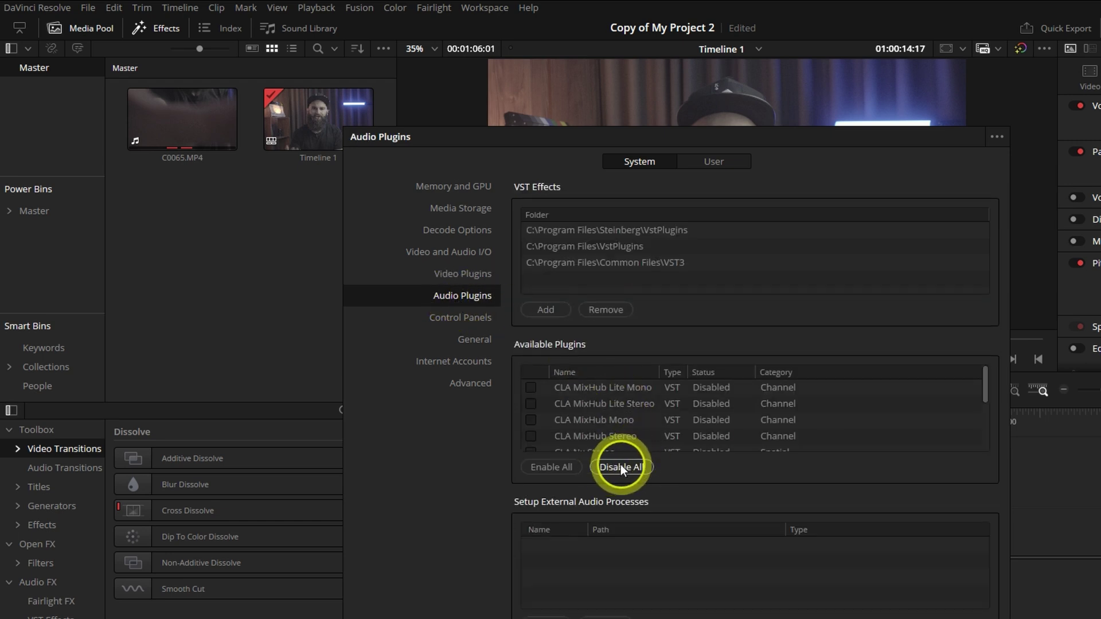
{"action": "left_click", "coordinate": [800, 556]}
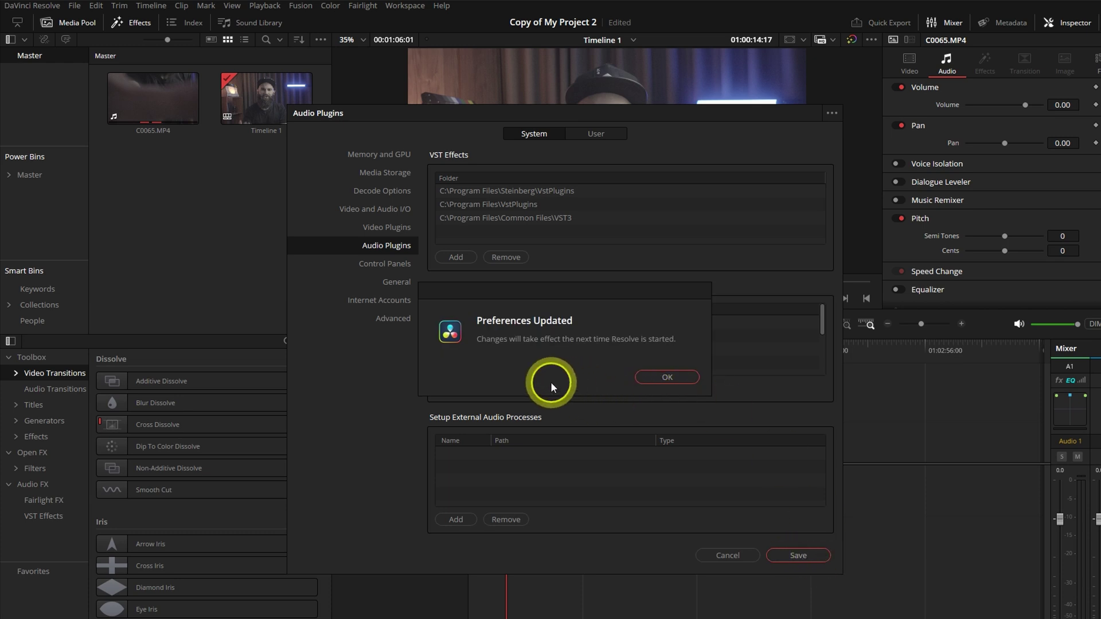
{"action": "left_click", "coordinate": [668, 377]}
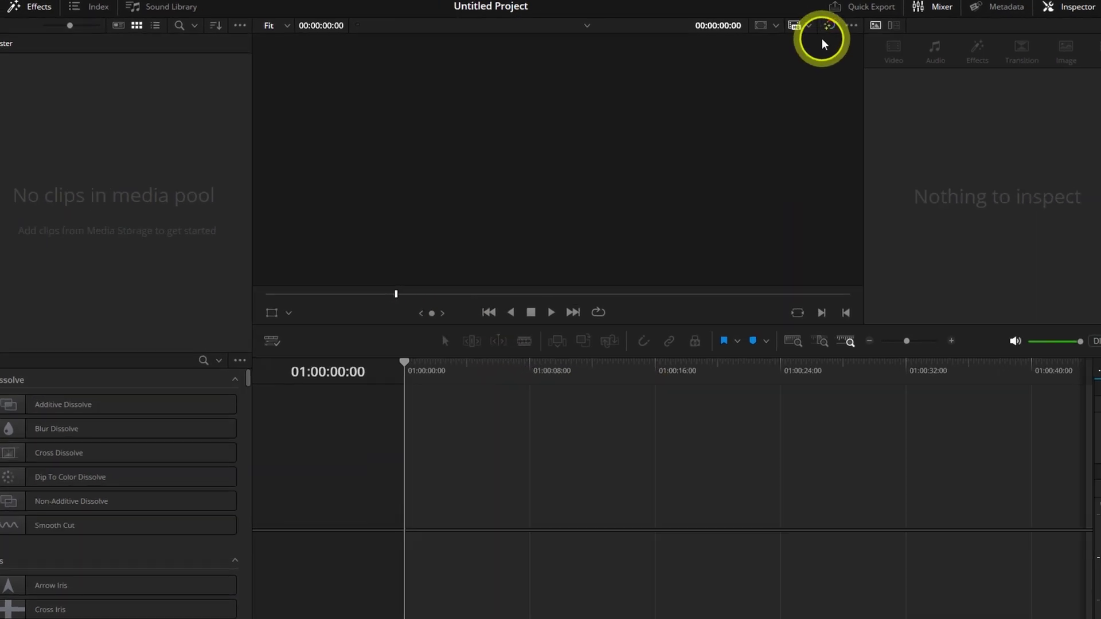
Turn on Bypass Color Grades and Fusion Effects, then load My Project 2 from the Project Manager.
{"action": "left_click", "coordinate": [829, 27]}
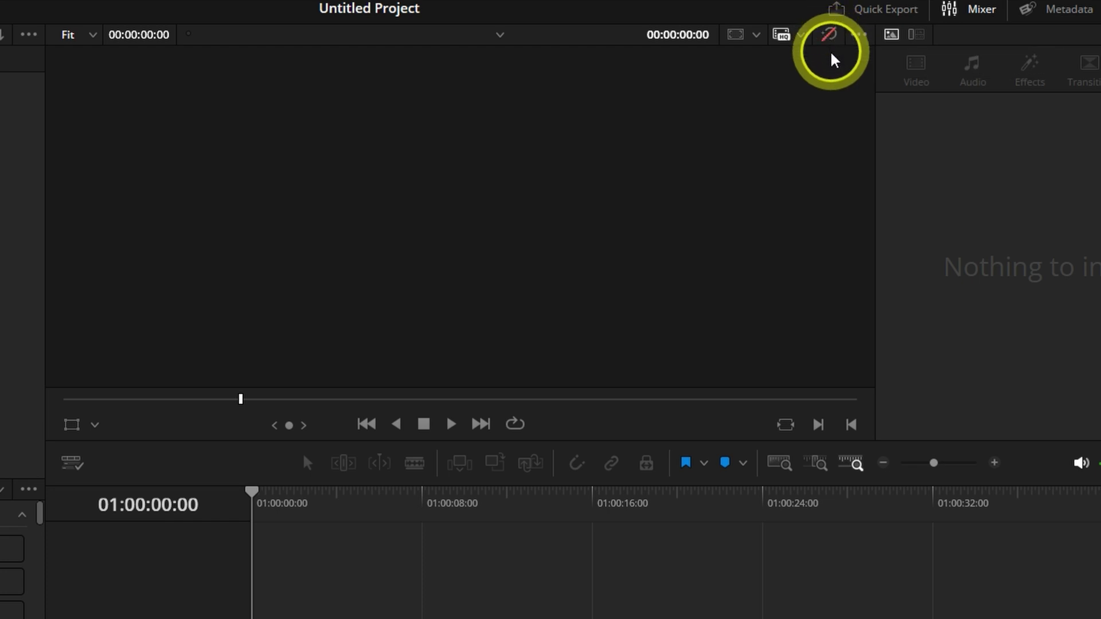
{"action": "key", "text": "shift+1"}
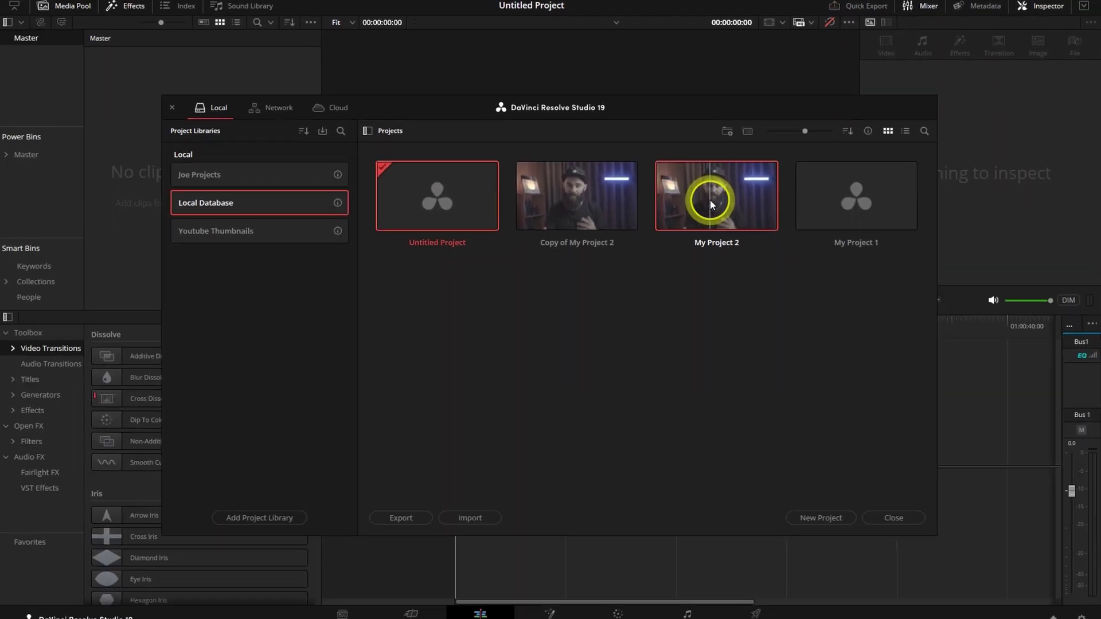
{"action": "double_click", "coordinate": [710, 200]}
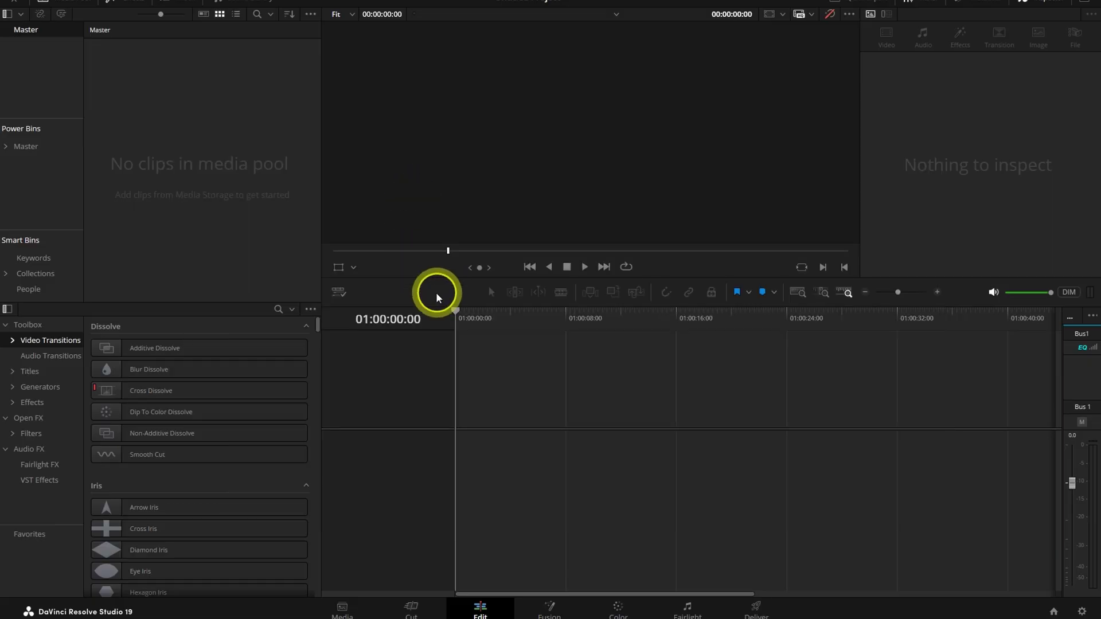
Reload My Project 2 from the Deliver page, then go to the DB Browser for SQLite downloads page.
{"action": "left_click", "coordinate": [759, 606]}
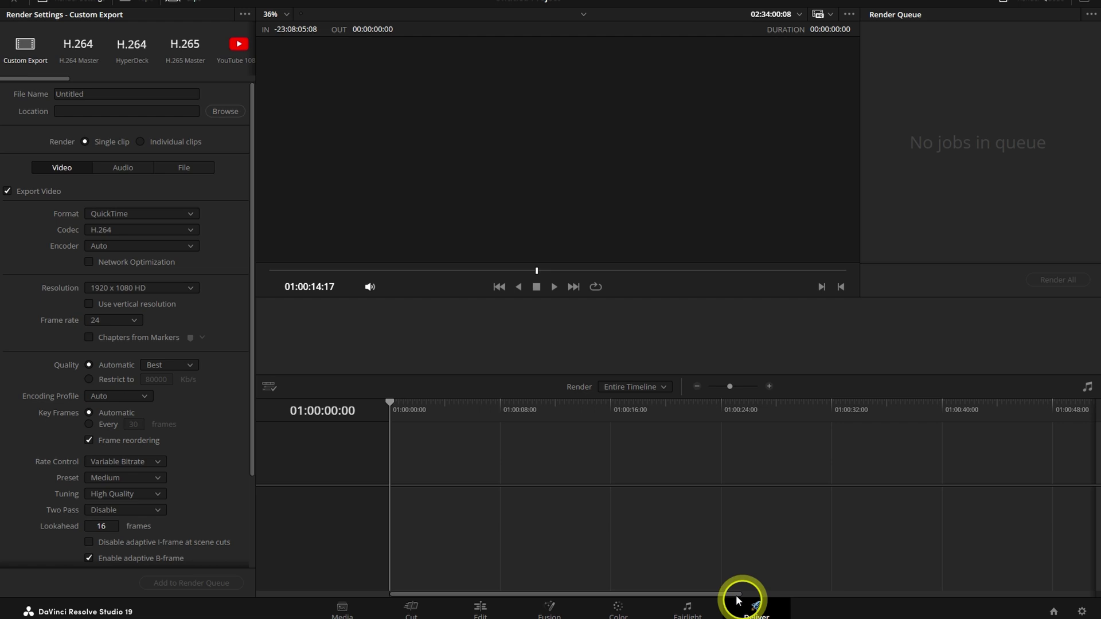
{"action": "left_click", "coordinate": [1055, 611]}
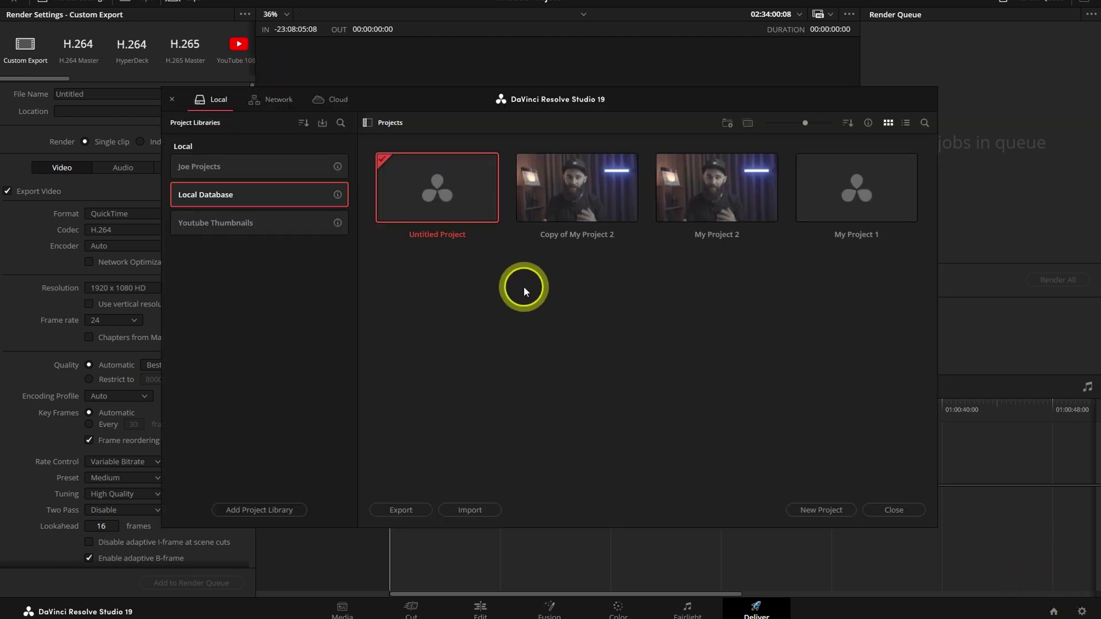
{"action": "left_click", "coordinate": [700, 197]}
{"action": "double_click", "coordinate": [700, 196]}
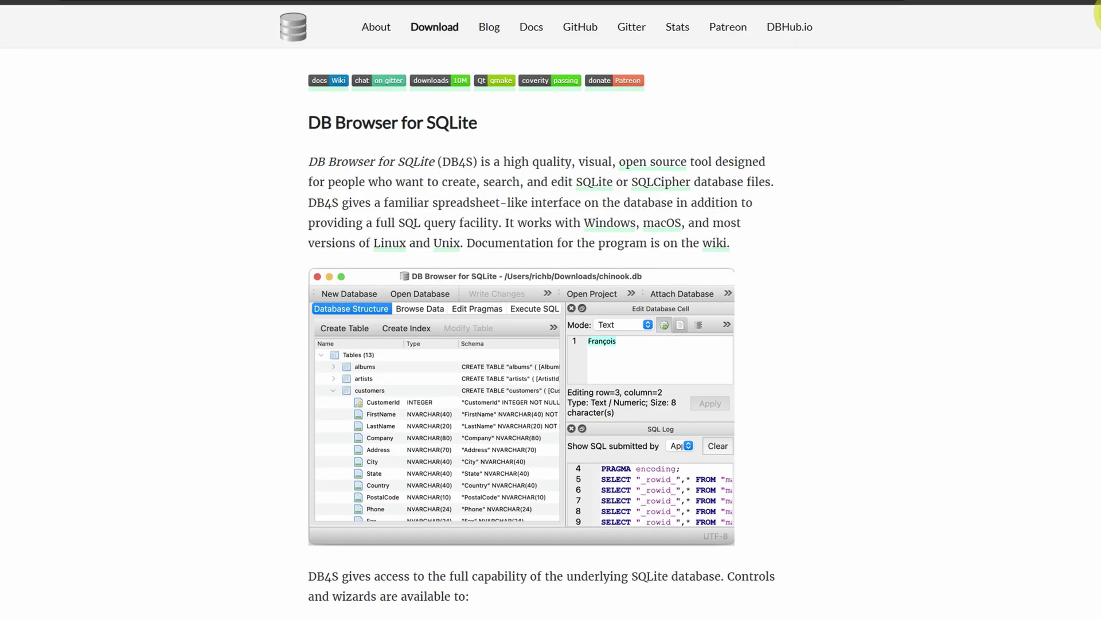
{"action": "left_click", "coordinate": [423, 81]}
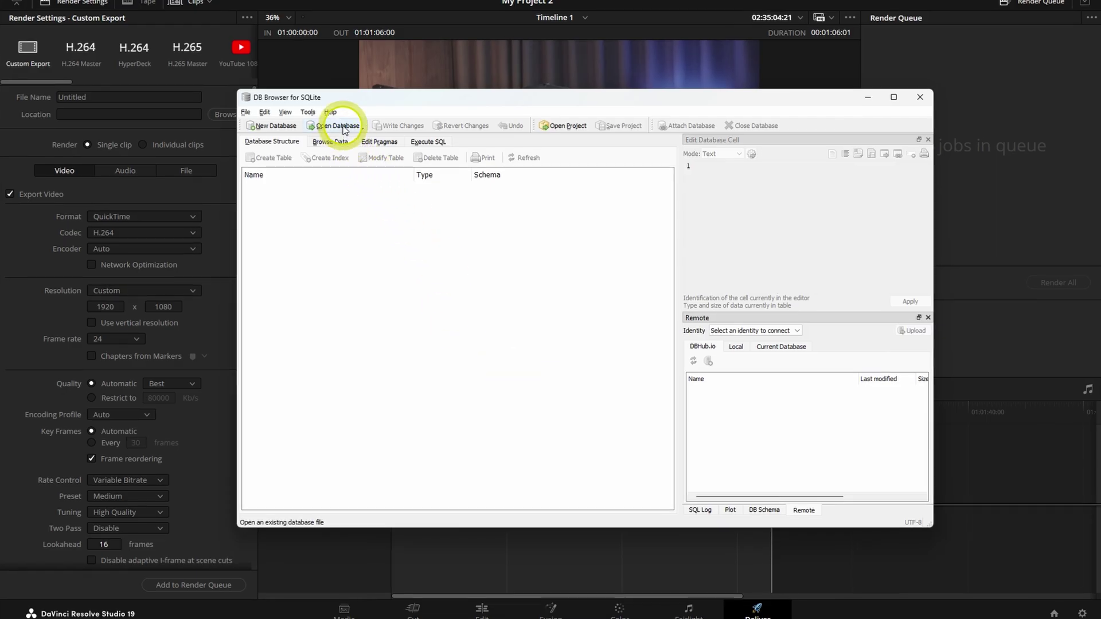
Start opening a database in DB Browser, then show the Local Database library's details in Resolve.
{"action": "left_click", "coordinate": [345, 127]}
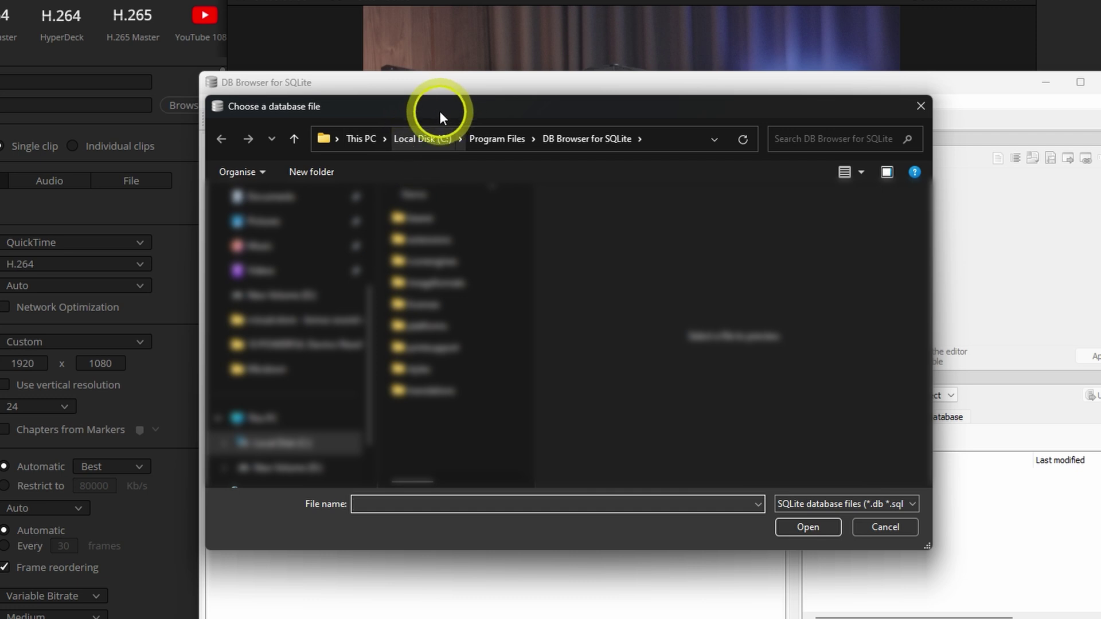
{"action": "left_click_drag", "start_coordinate": [479, 108], "coordinate": [239, 104]}
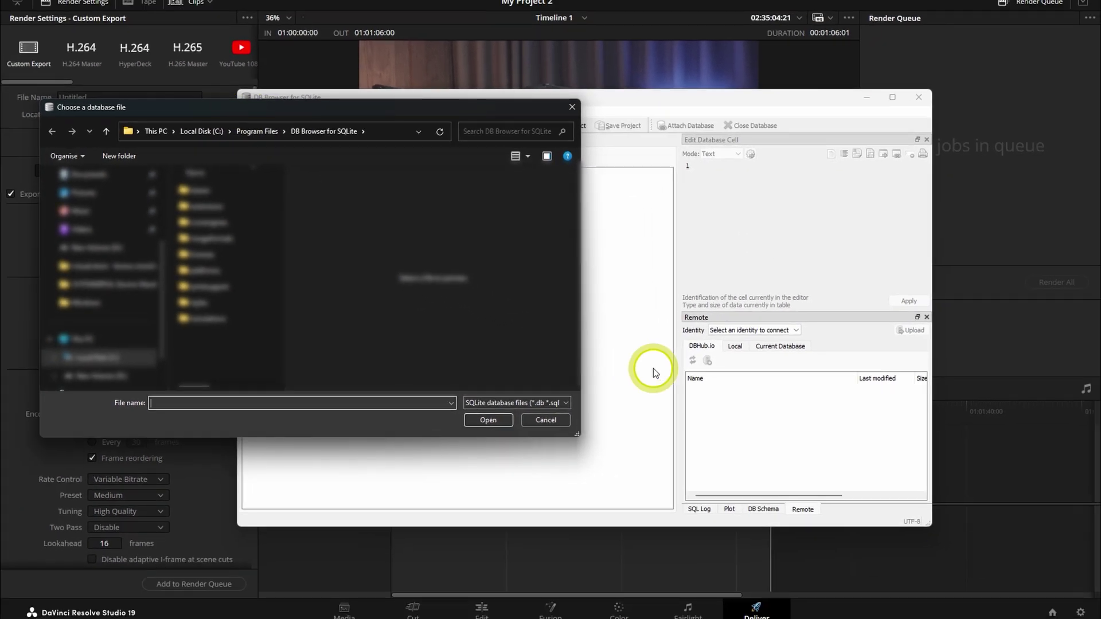
{"action": "left_click", "coordinate": [1053, 614]}
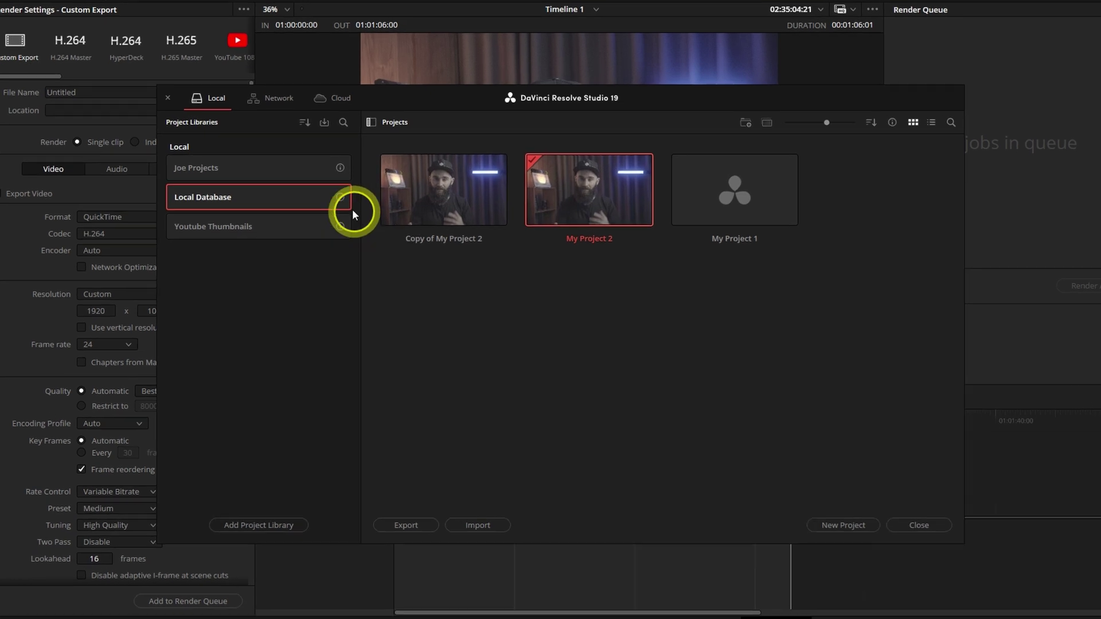
{"action": "left_click", "coordinate": [340, 197]}
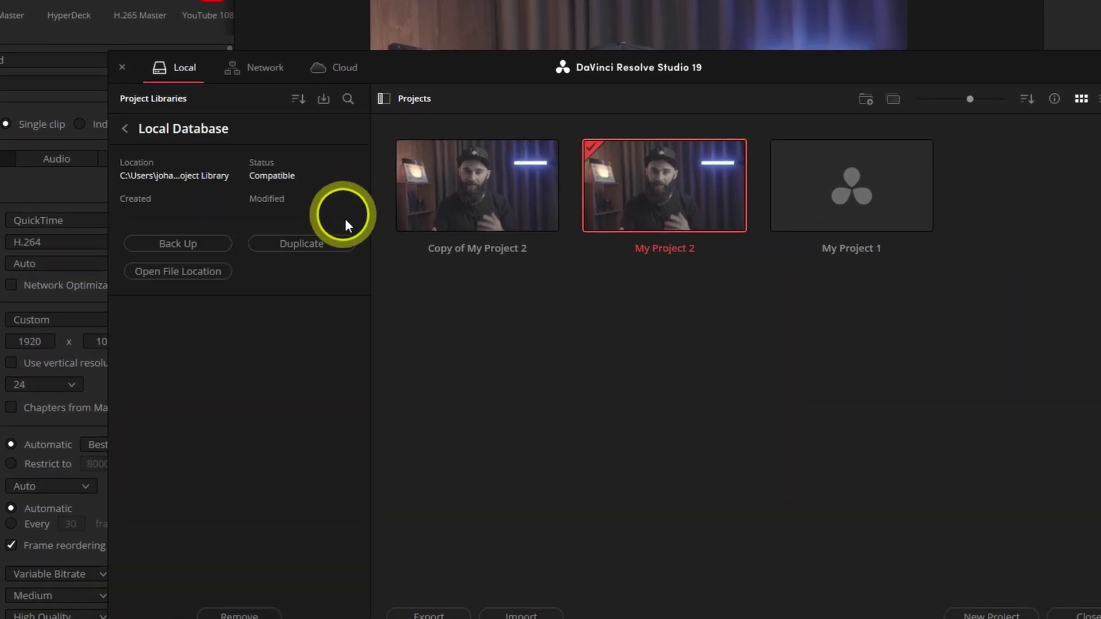
Browse to Resolve Projects > Users > guest > Projects > My Project 2 and select the Project database.
{"action": "left_click", "coordinate": [184, 273]}
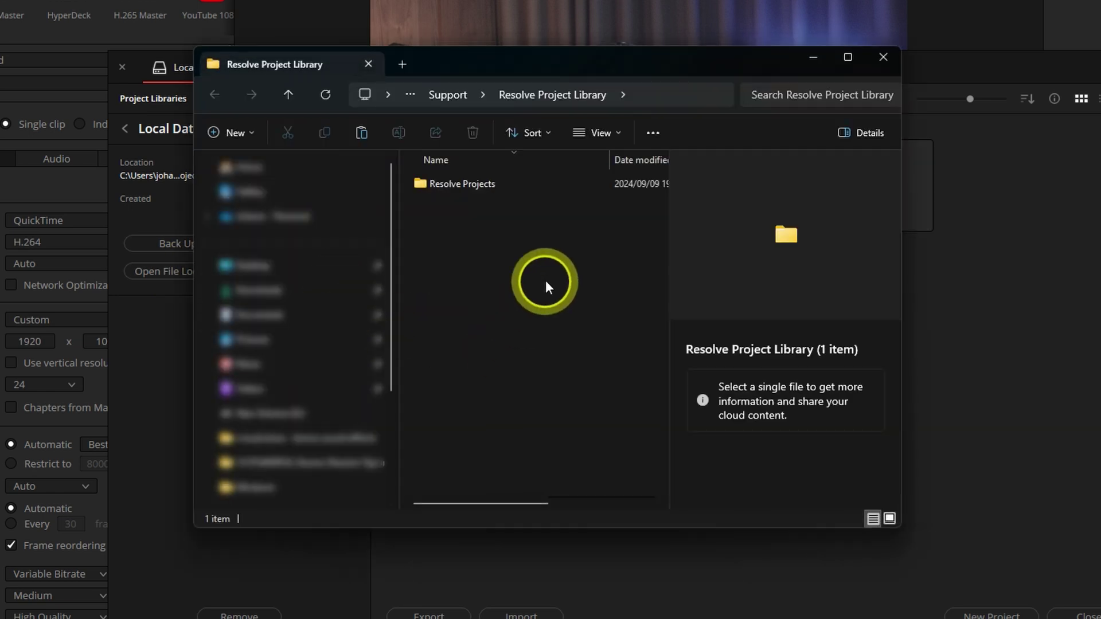
{"action": "double_click", "coordinate": [476, 188]}
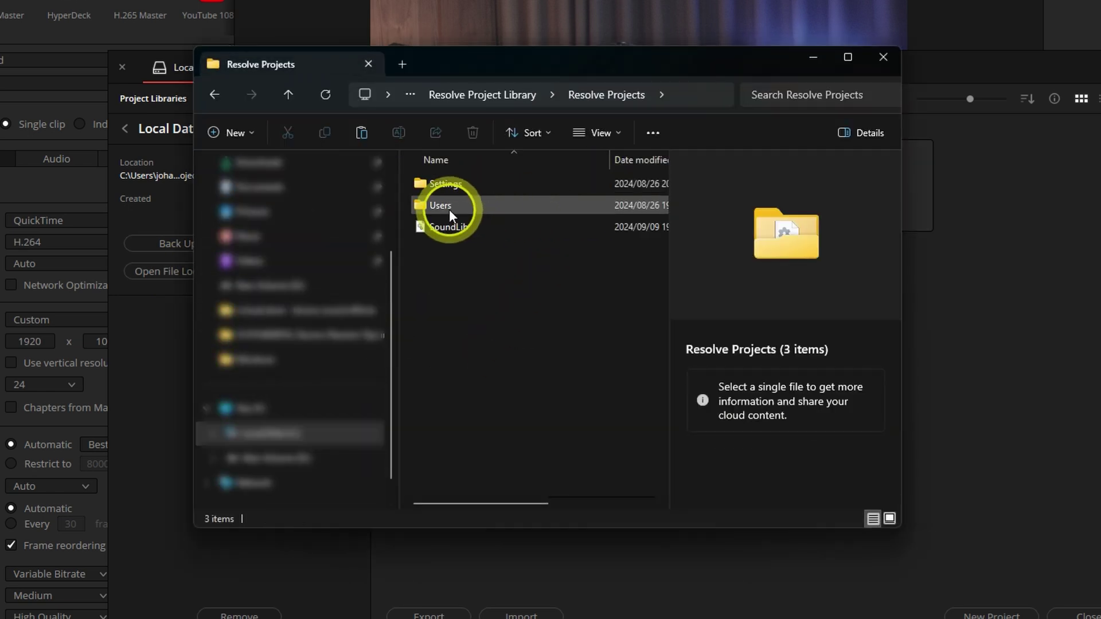
{"action": "double_click", "coordinate": [449, 209]}
{"action": "double_click", "coordinate": [473, 187]}
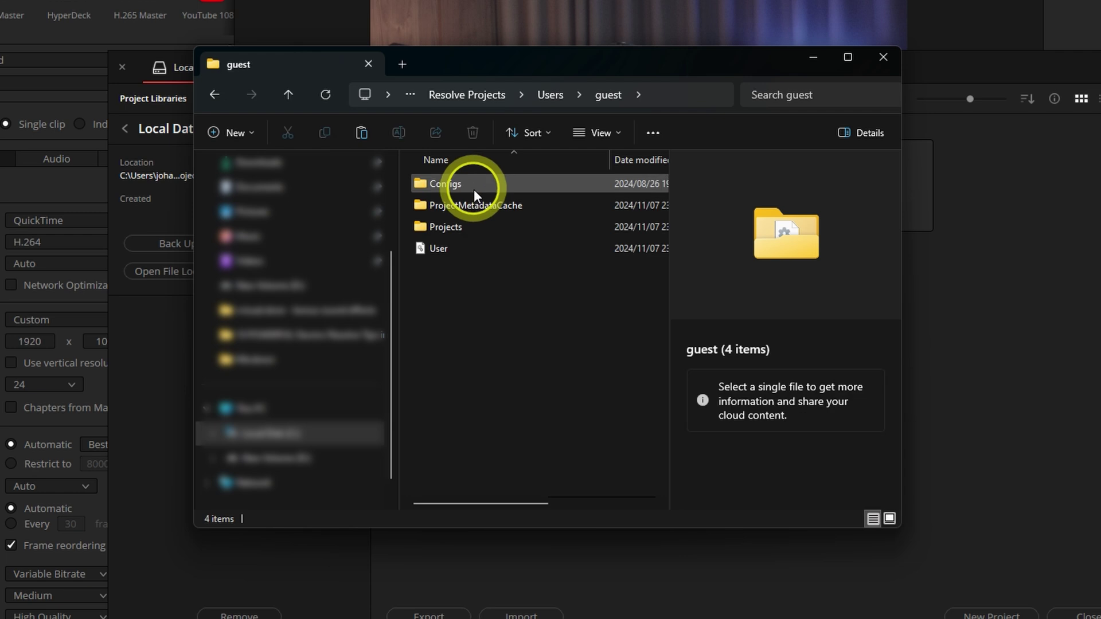
{"action": "double_click", "coordinate": [471, 227]}
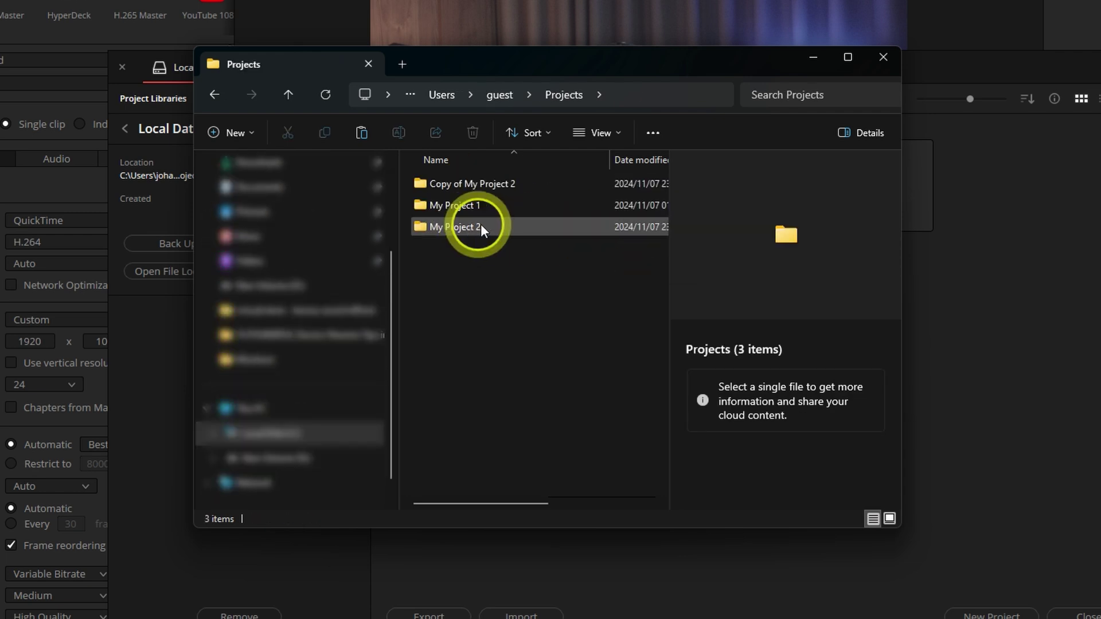
{"action": "double_click", "coordinate": [492, 225]}
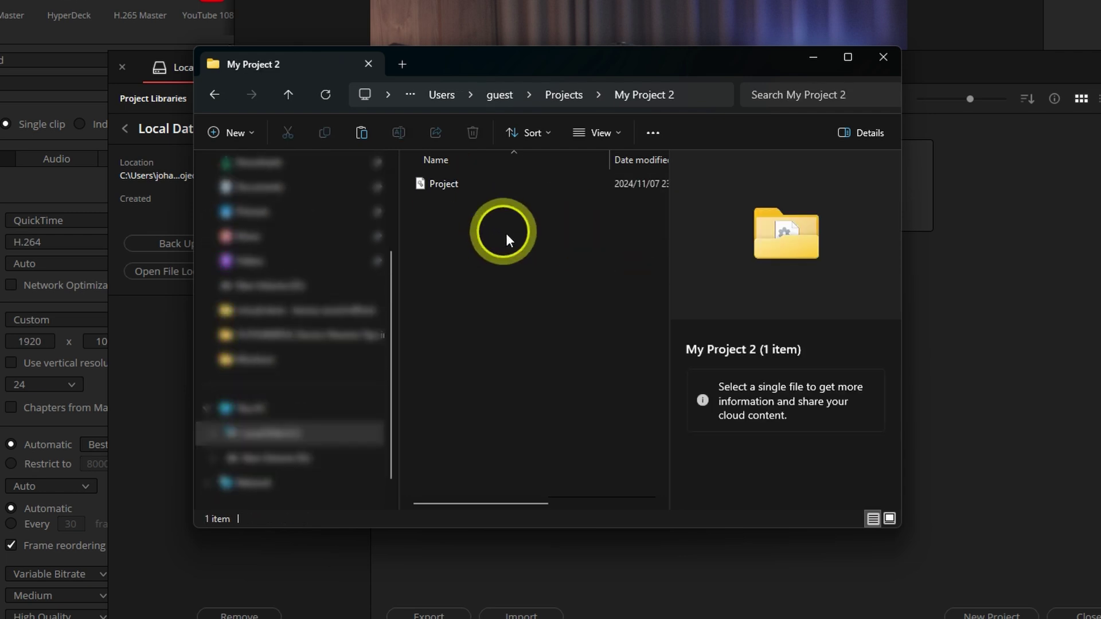
{"action": "left_click", "coordinate": [451, 185]}
Copy the My Project 2 folder path from the address bar.
{"action": "left_click", "coordinate": [693, 96]}
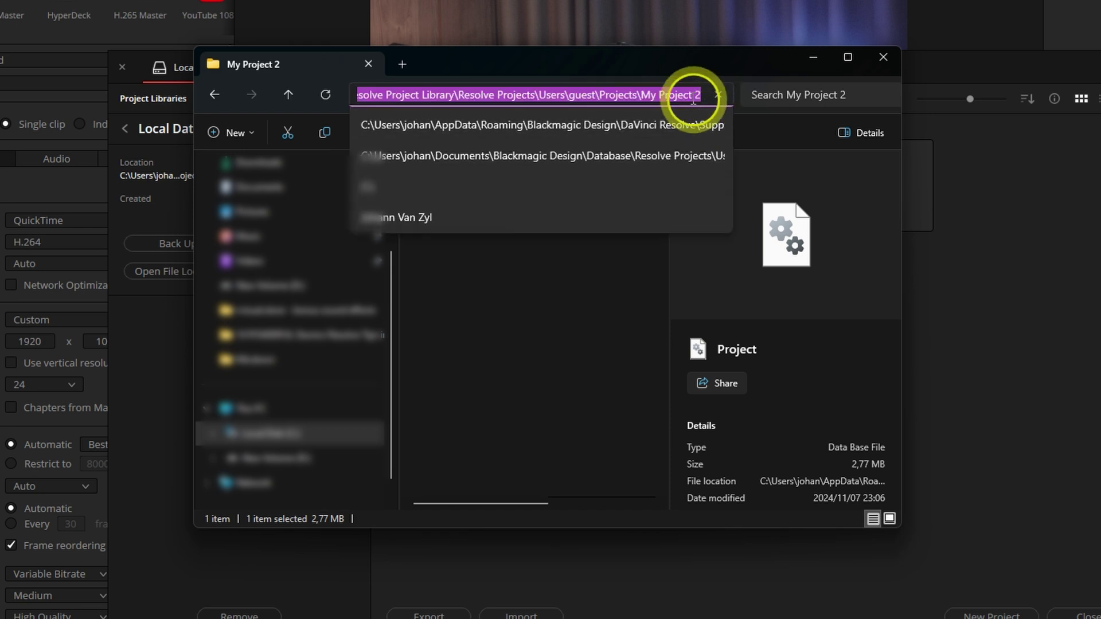
{"action": "right_click", "coordinate": [693, 98]}
{"action": "left_click", "coordinate": [705, 133]}
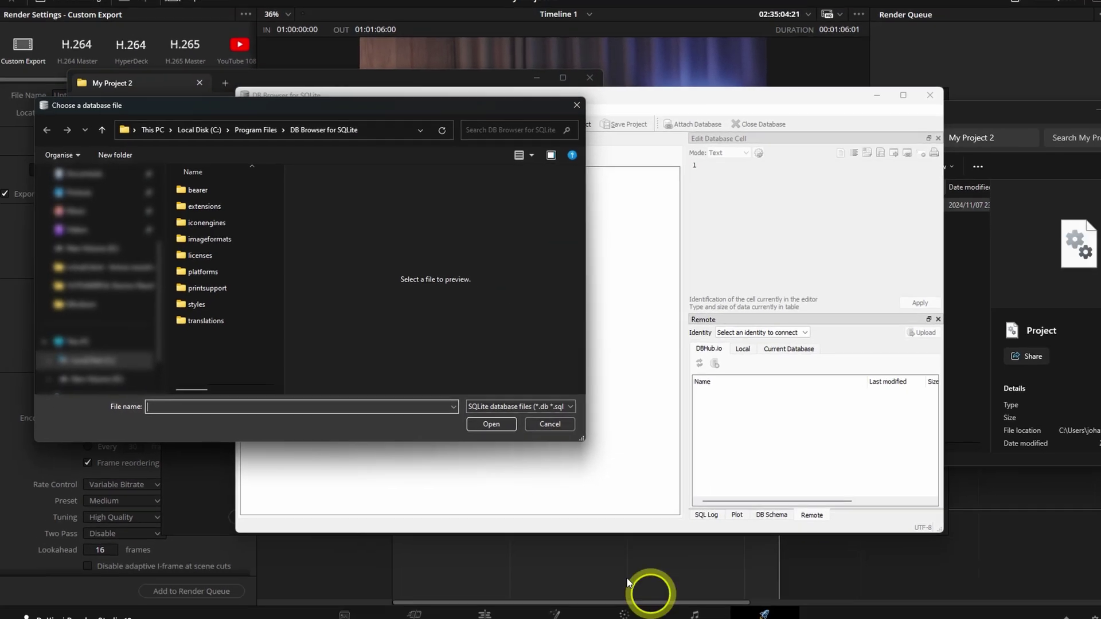
Open the Project database in DB Browser by pasting the copied My Project 2 folder path.
{"action": "left_click", "coordinate": [336, 131]}
{"action": "right_click", "coordinate": [336, 132]}
{"action": "left_click", "coordinate": [377, 179]}
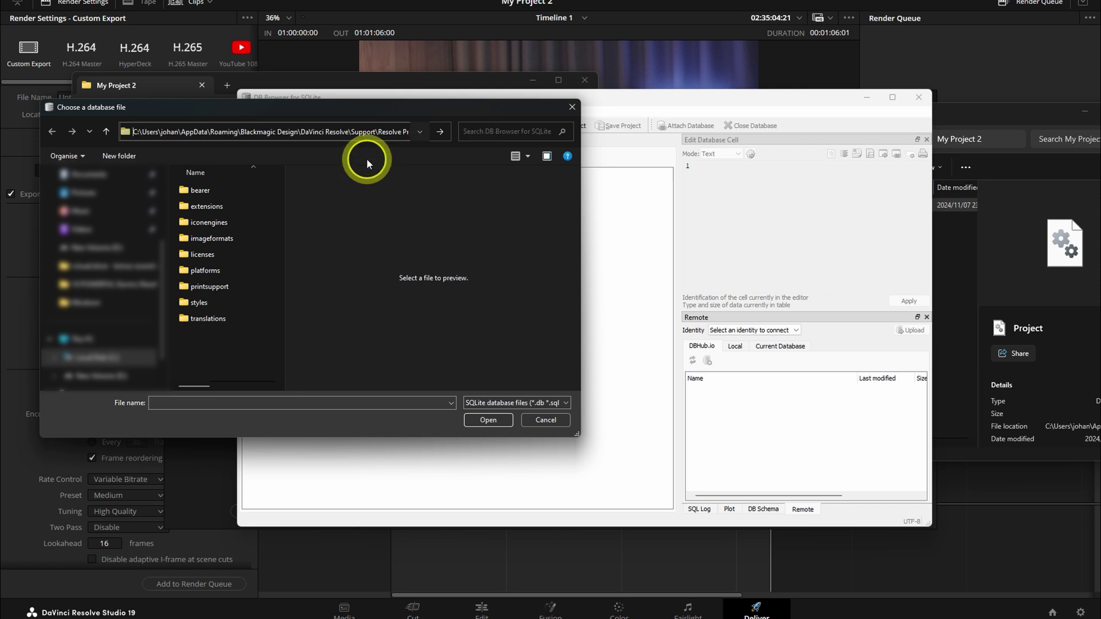
{"action": "key", "text": "Return"}
{"action": "left_click", "coordinate": [204, 192]}
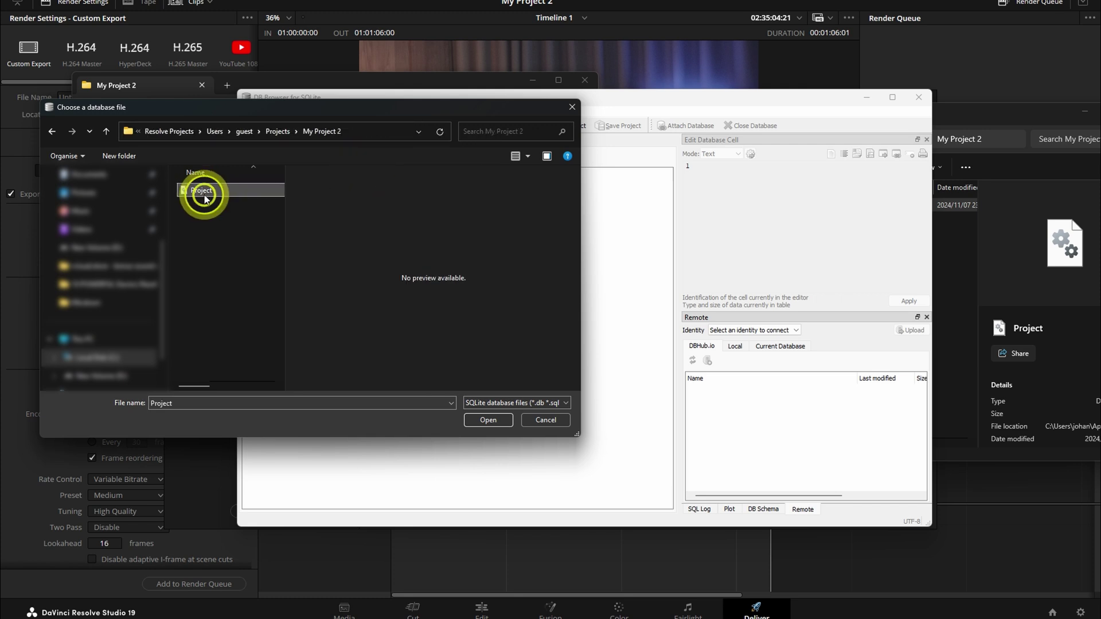
{"action": "left_click", "coordinate": [487, 420]}
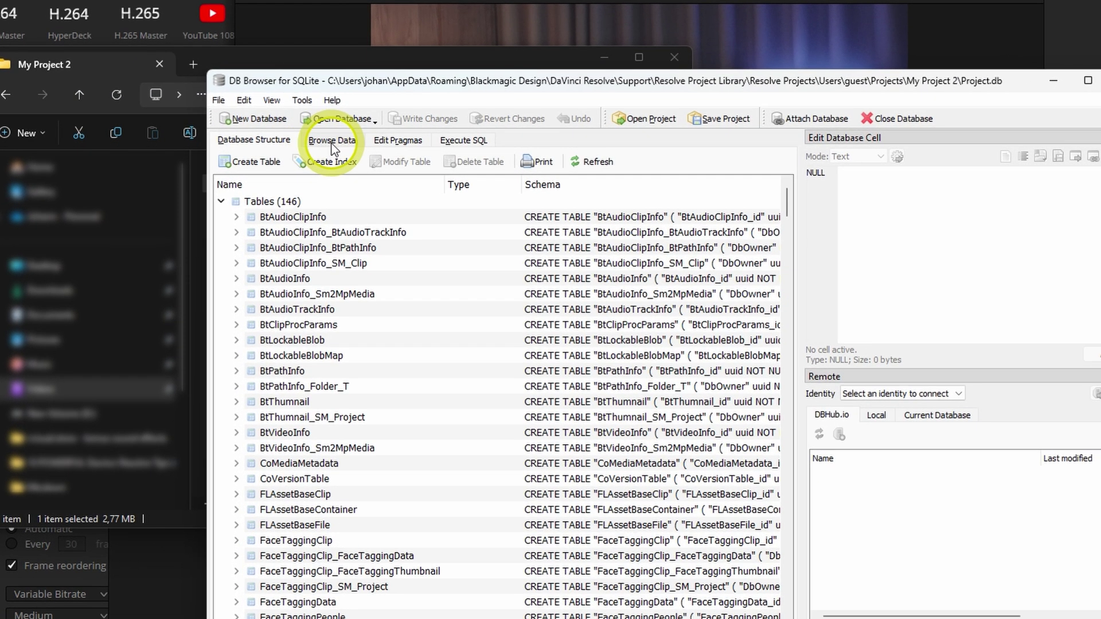
Browse the data of the SM_Project table.
{"action": "left_click", "coordinate": [331, 141]}
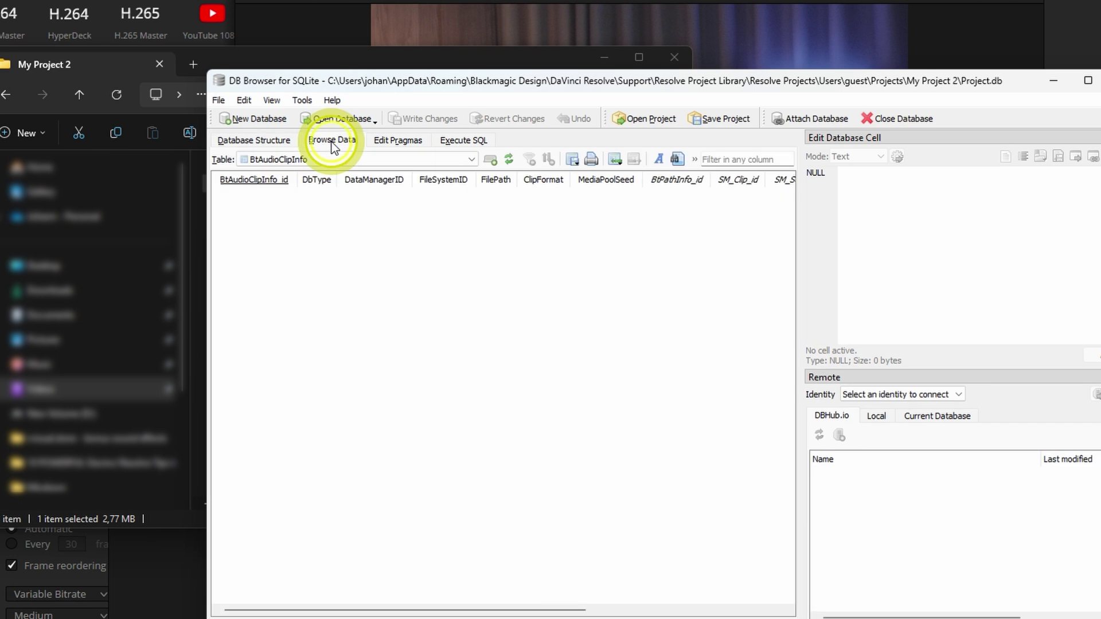
{"action": "left_click", "coordinate": [466, 164]}
{"action": "left_click_drag", "start_coordinate": [472, 197], "coordinate": [474, 330]}
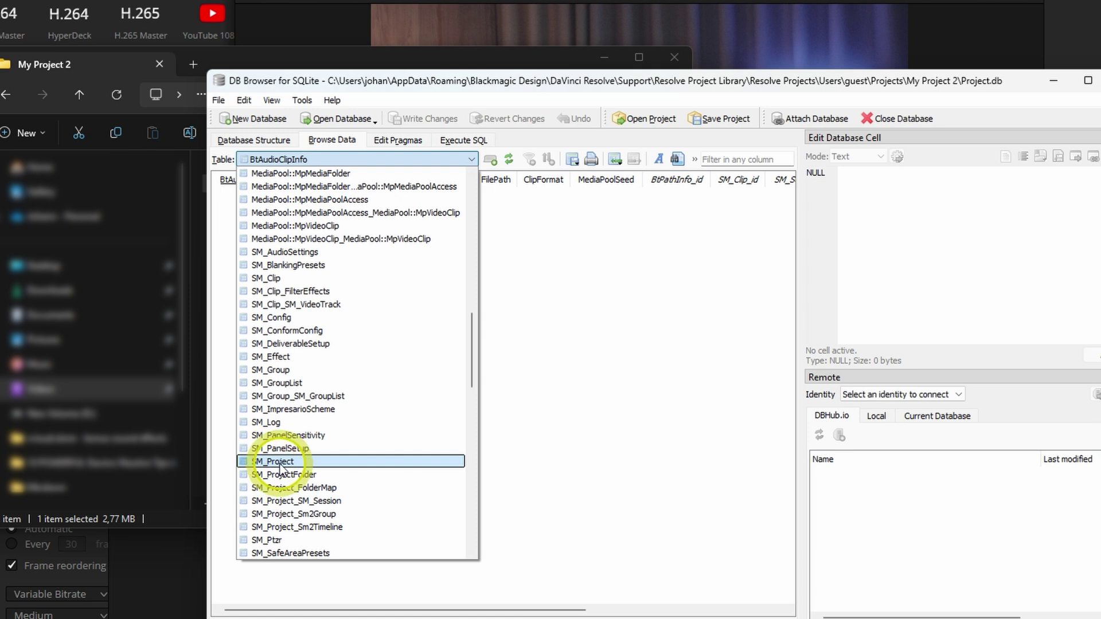
{"action": "left_click", "coordinate": [281, 462]}
{"action": "left_click_drag", "start_coordinate": [239, 610], "coordinate": [579, 609]}
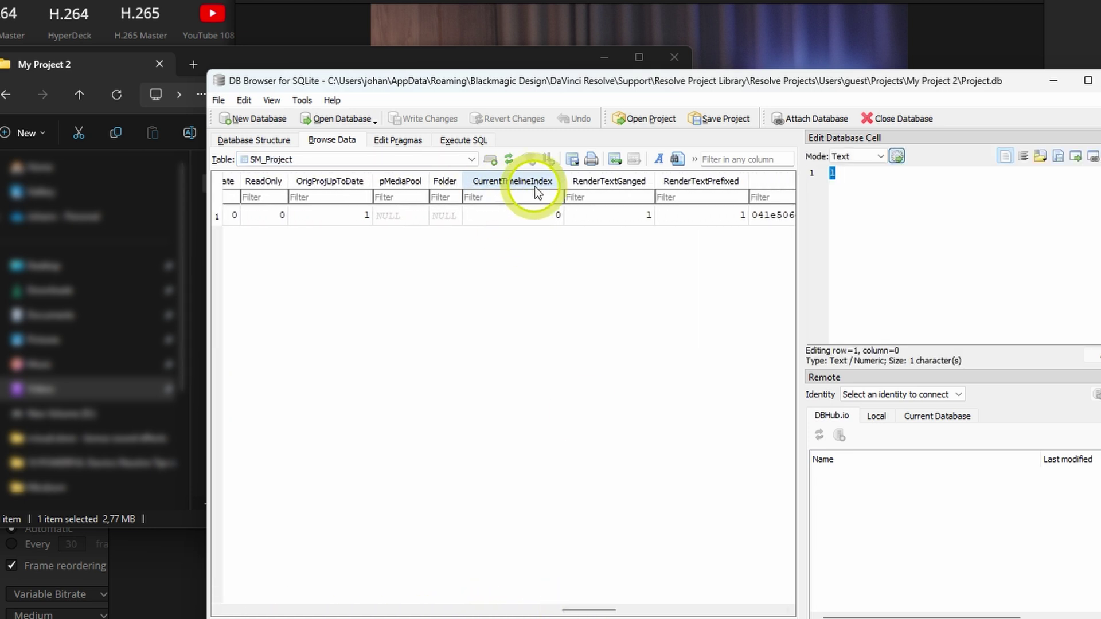
Change CurrentTimelineIndex in row 1 to 6, then close the database saving changes.
{"action": "left_click", "coordinate": [546, 217]}
{"action": "type", "text": "6"}
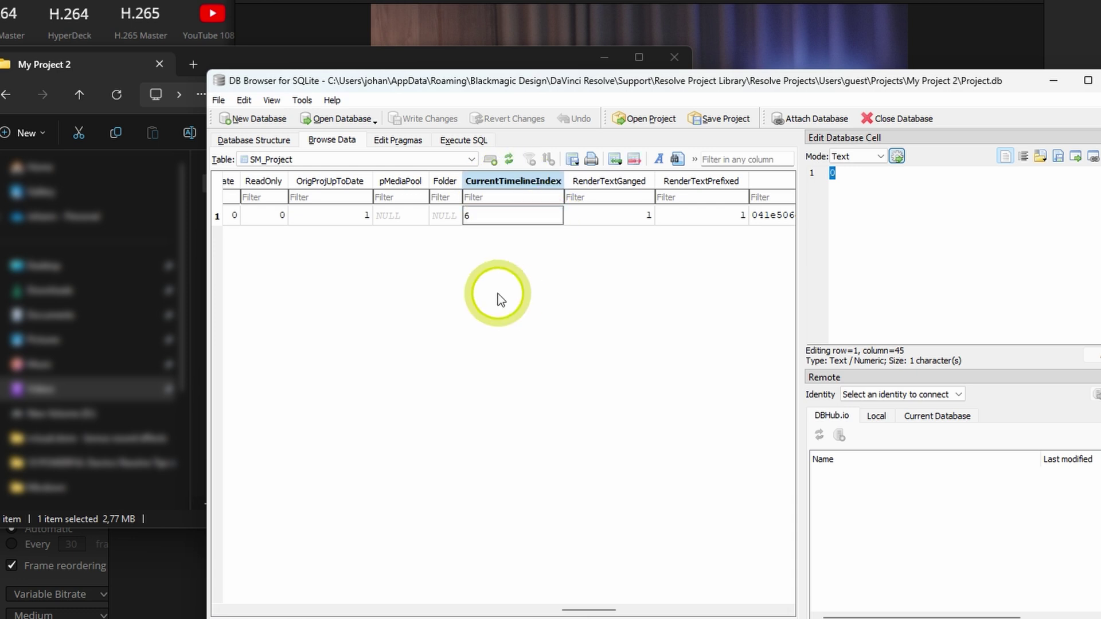
{"action": "left_click", "coordinate": [497, 294]}
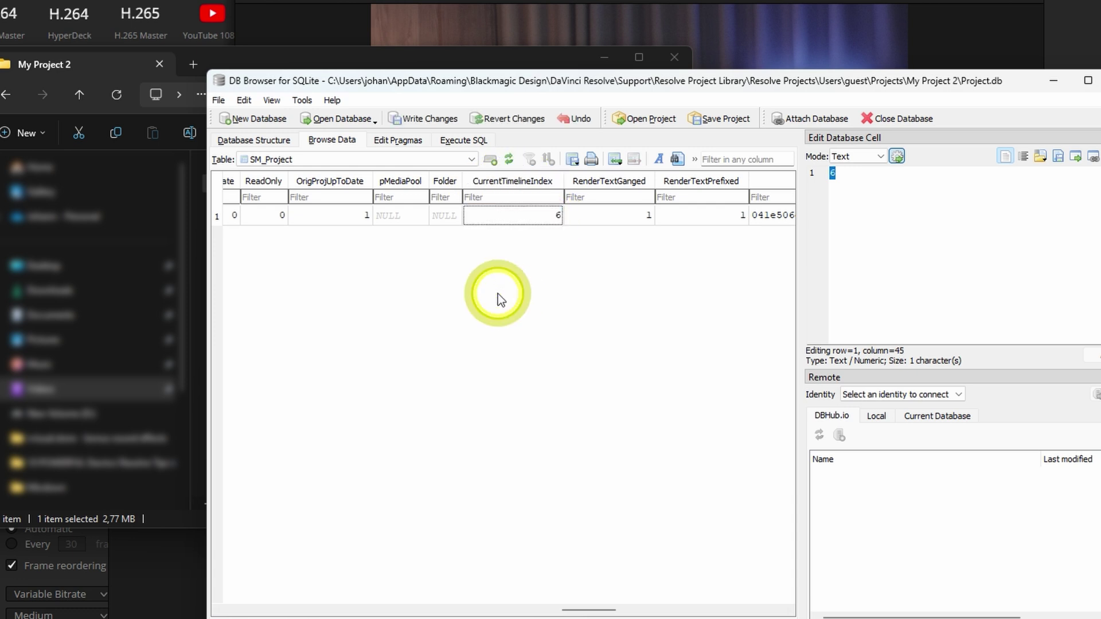
{"action": "left_click", "coordinate": [897, 121]}
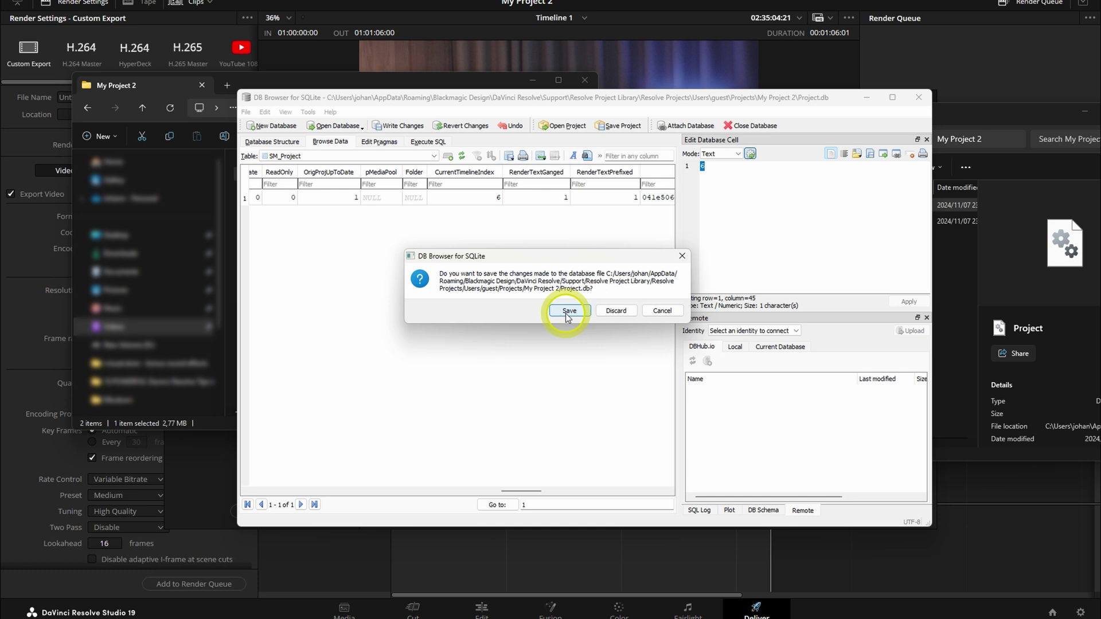
{"action": "left_click", "coordinate": [565, 313]}
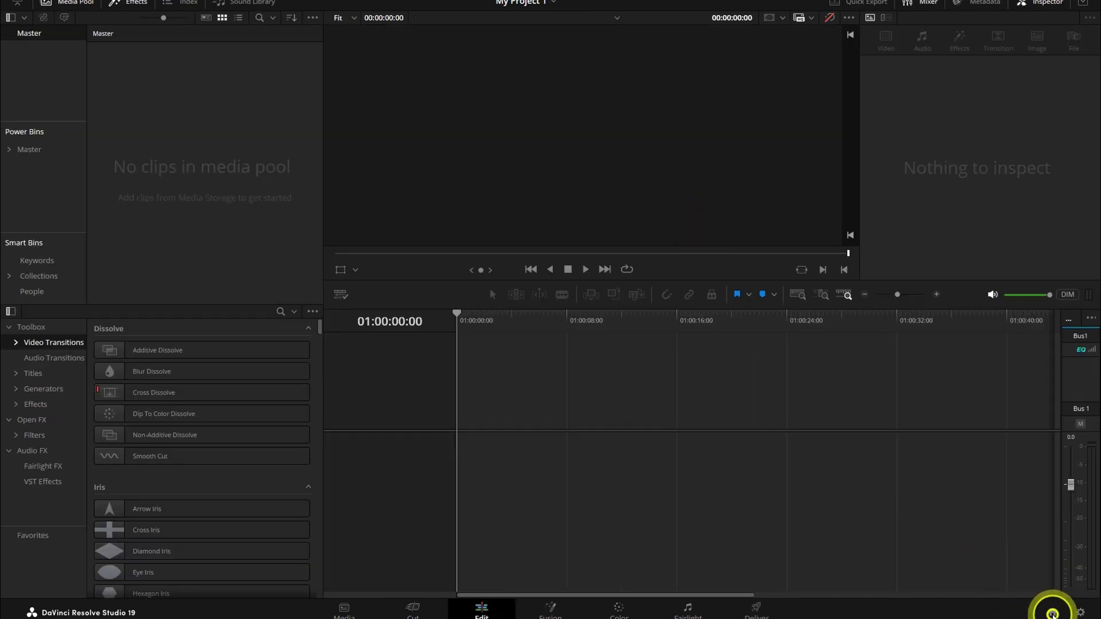
Reopen My Project 2 from the Project Manager and load Timeline 1 with its two C0065.MP4 clips.
{"action": "left_click", "coordinate": [1054, 612]}
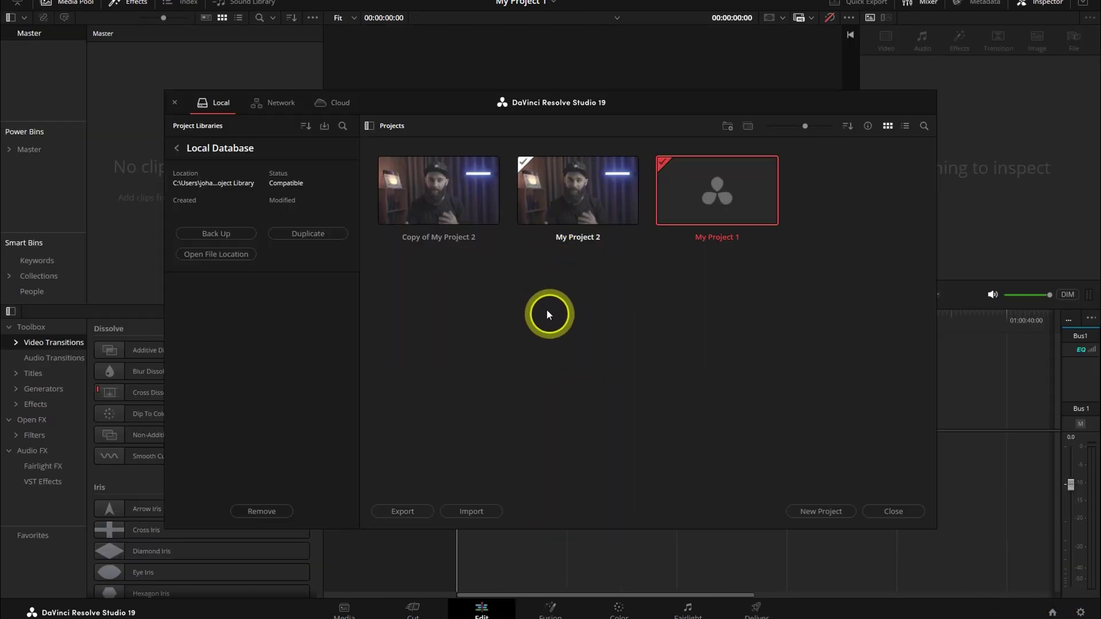
{"action": "double_click", "coordinate": [565, 210]}
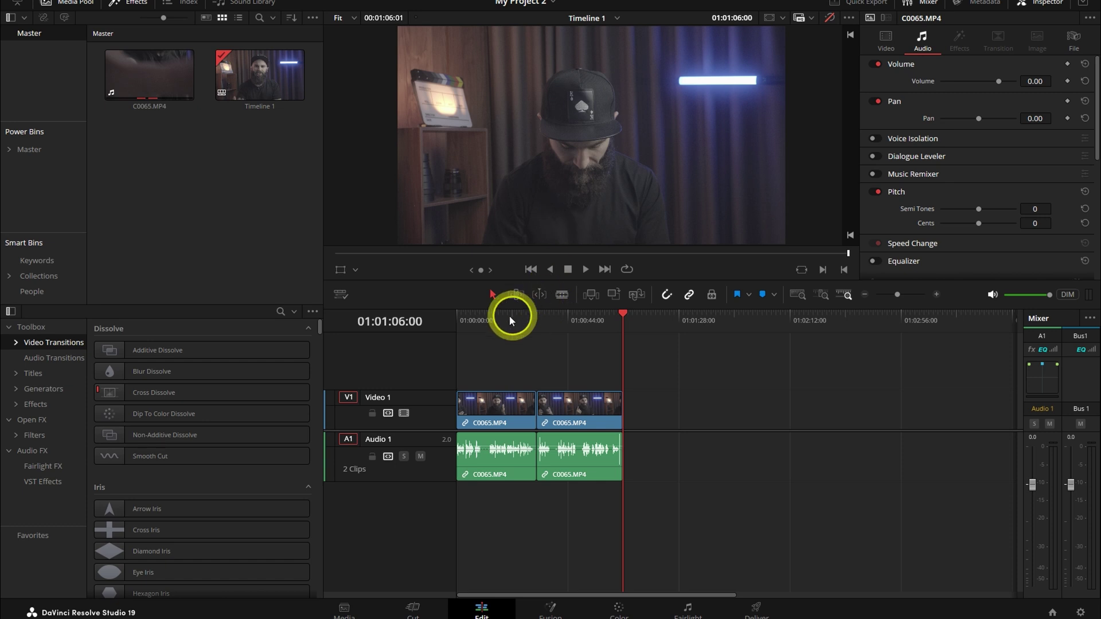
{"action": "mouse_move", "coordinate": [488, 320]}
{"action": "left_mouse_down"}
{"action": "mouse_move", "coordinate": [469, 322]}
{"action": "mouse_move", "coordinate": [493, 324]}
{"action": "left_mouse_up"}
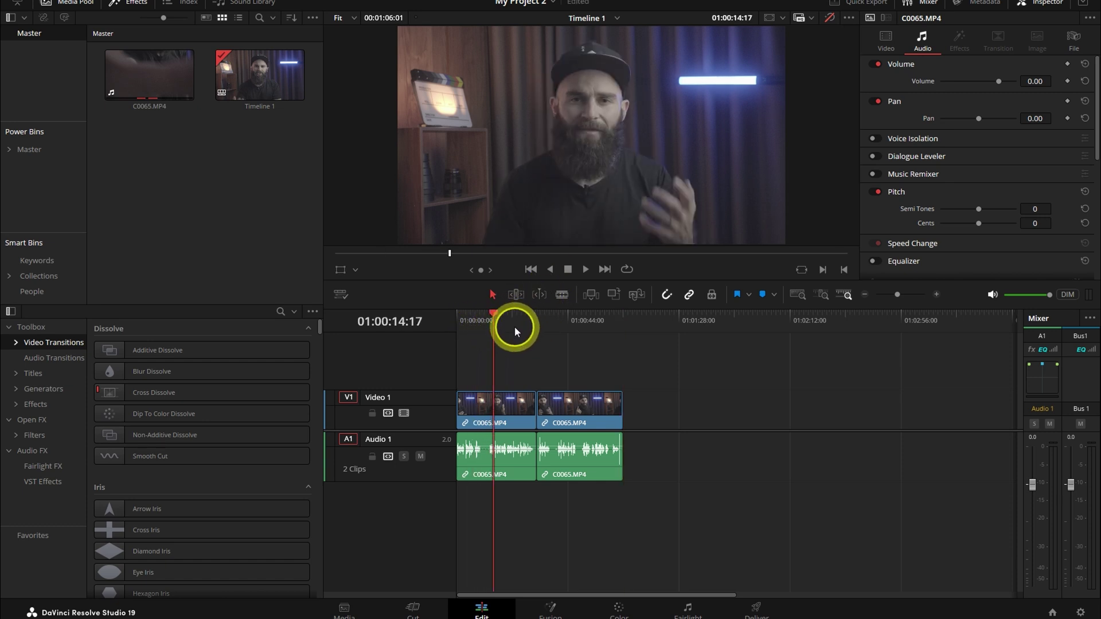
{"action": "left_click", "coordinate": [253, 86]}
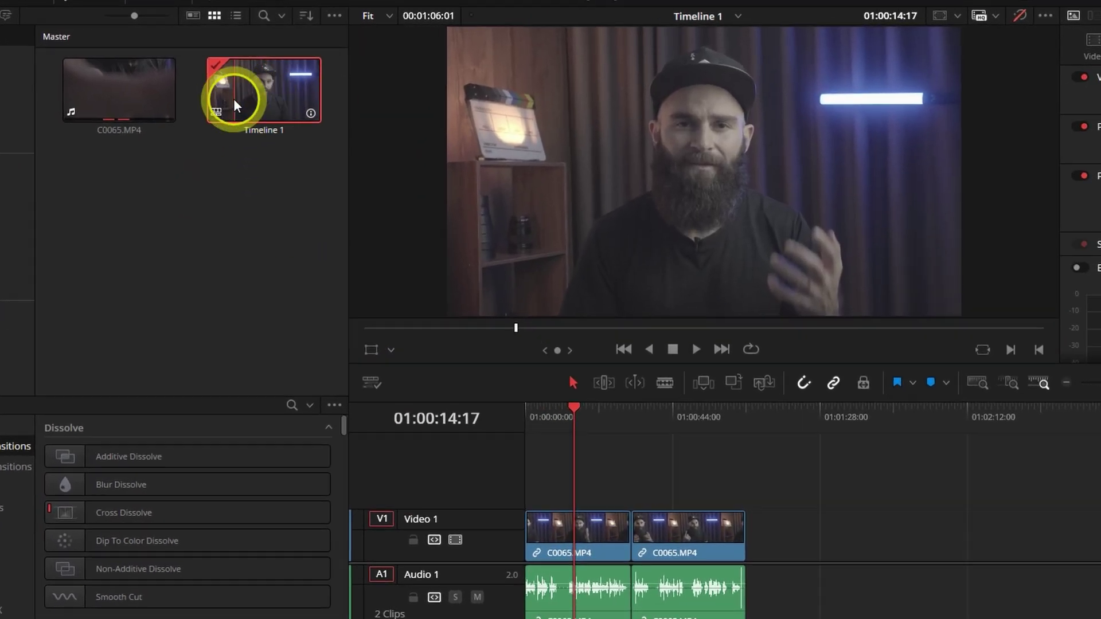
Restore Timeline 1's 07/11/2024 01:38:50 backup, creating an empty Timeline 1 Backup.
{"action": "right_click", "coordinate": [253, 74]}
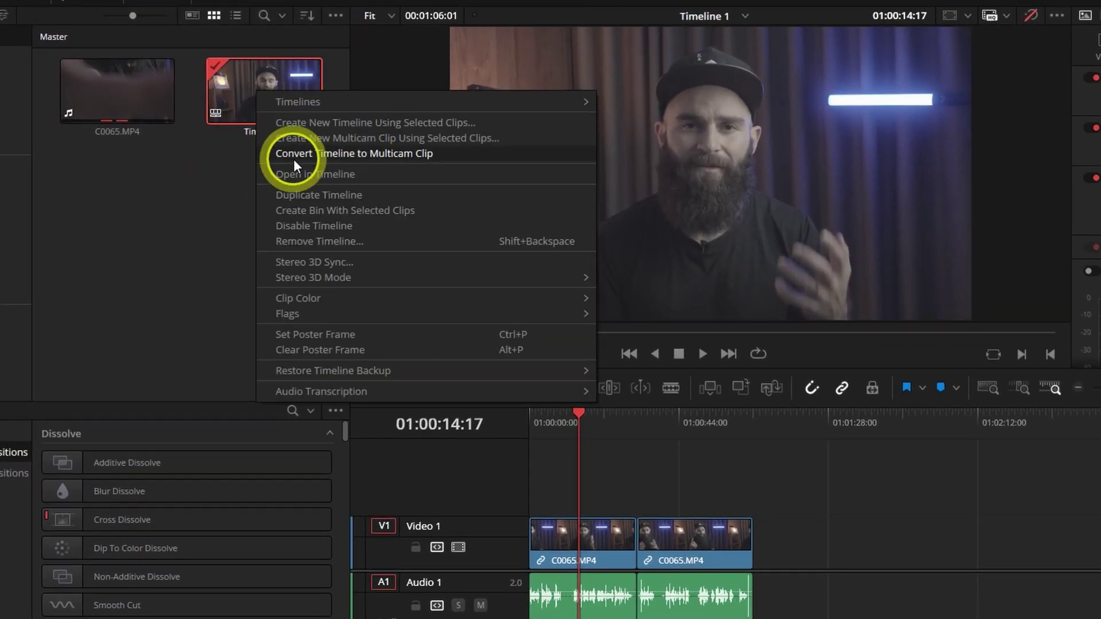
{"action": "mouse_move", "coordinate": [375, 371]}
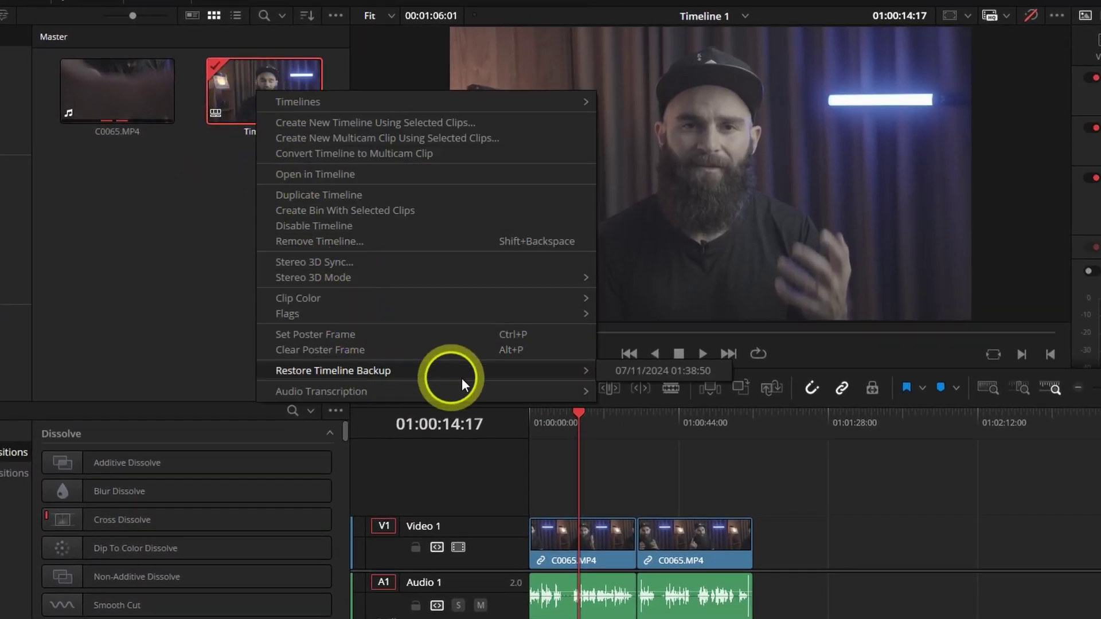
{"action": "left_click", "coordinate": [659, 371]}
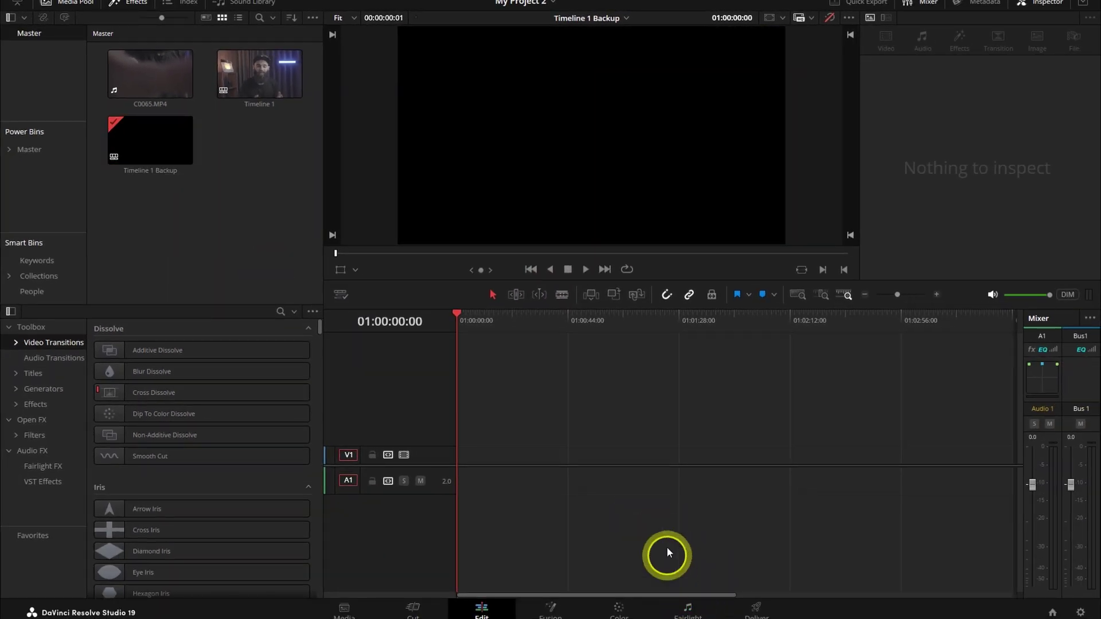
{"action": "left_click", "coordinate": [20, 1]}
{"action": "left_click", "coordinate": [39, 44]}
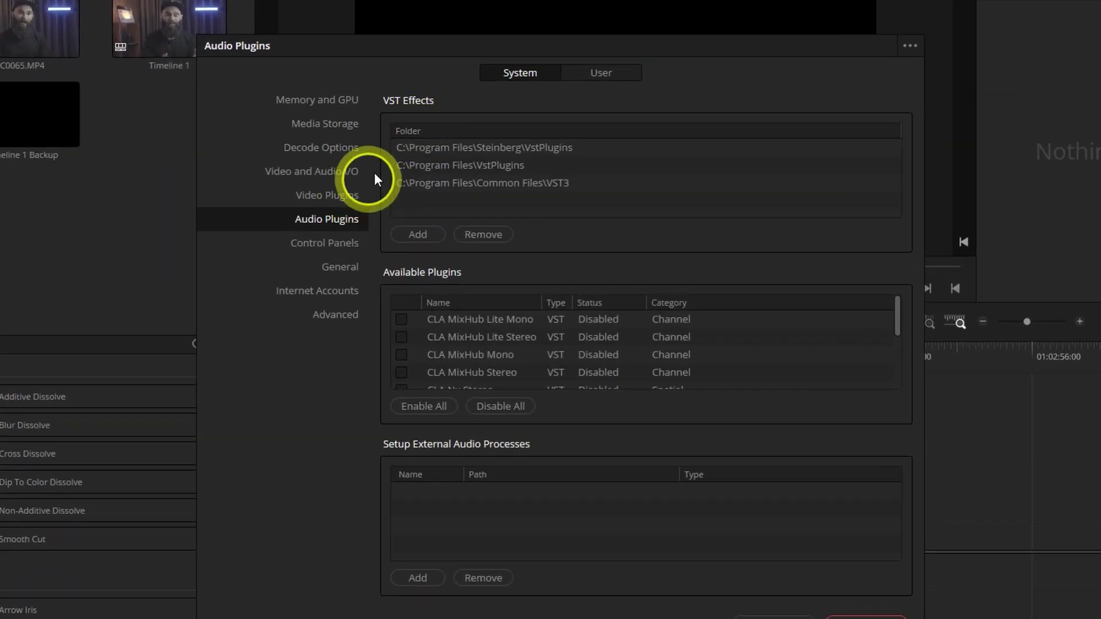
{"action": "left_click", "coordinate": [600, 73]}
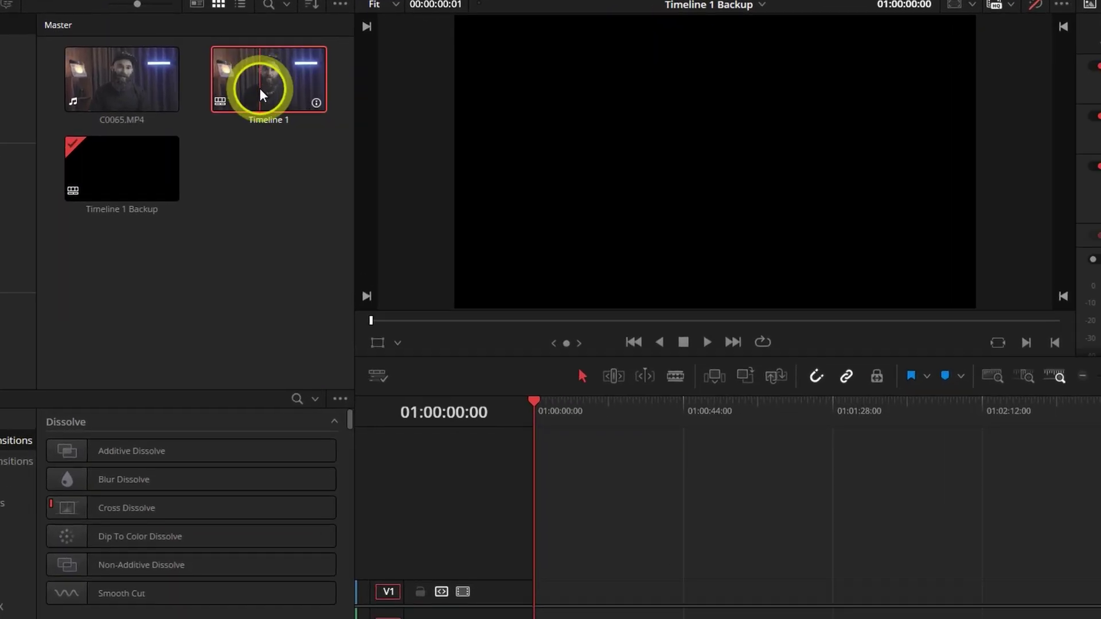
Create Timeline 3 from Timeline 1, nesting it as one clip on V1 and A1.
{"action": "right_click", "coordinate": [260, 90]}
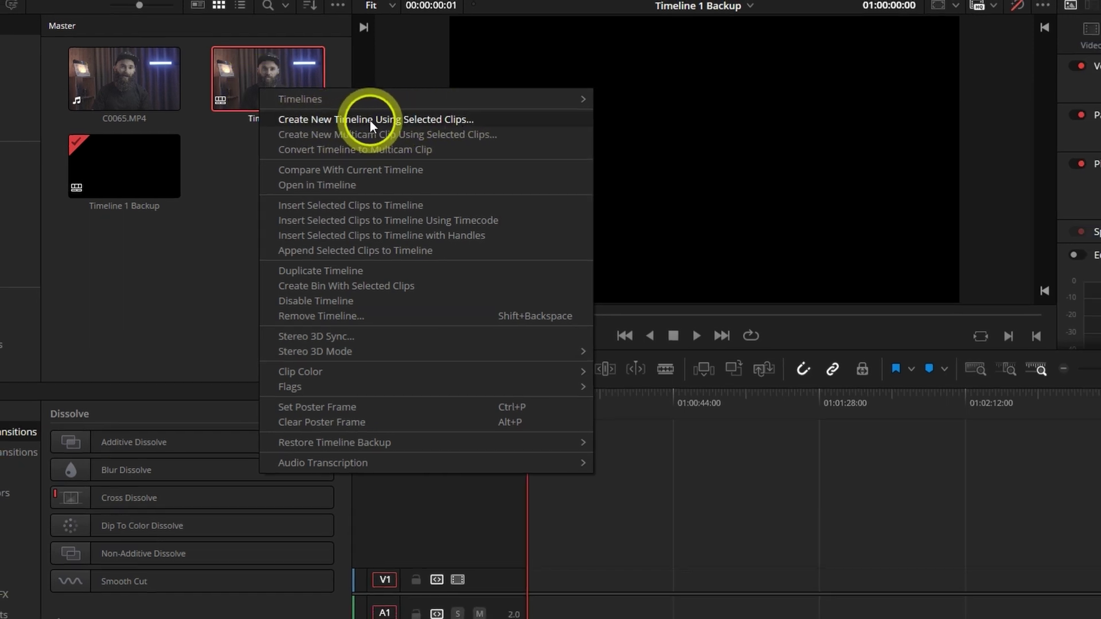
{"action": "left_click", "coordinate": [367, 121]}
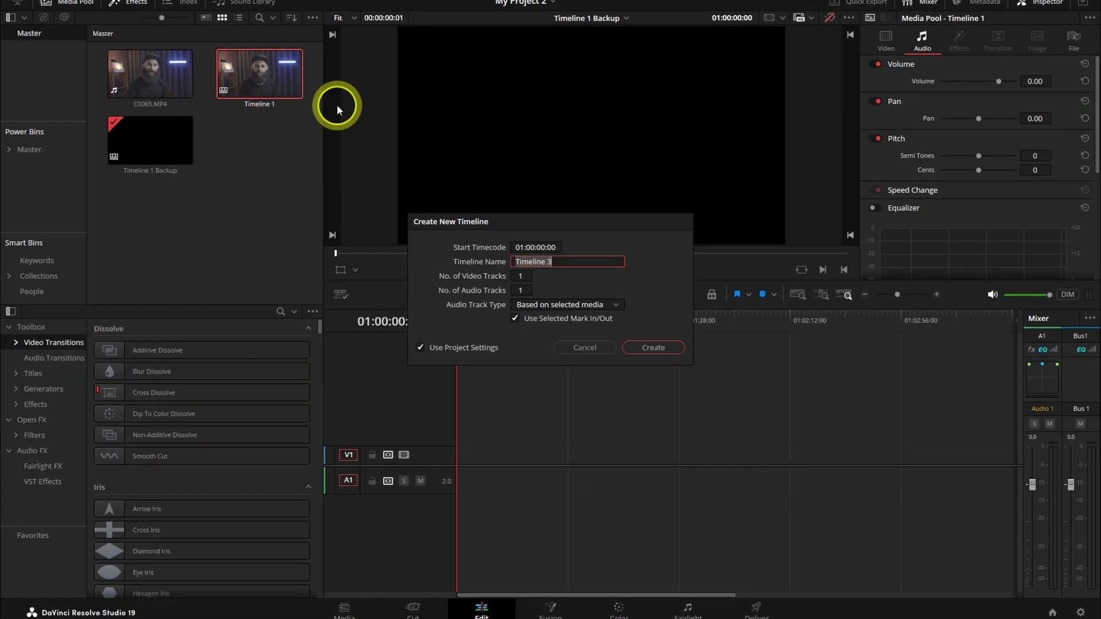
{"action": "left_click", "coordinate": [661, 349]}
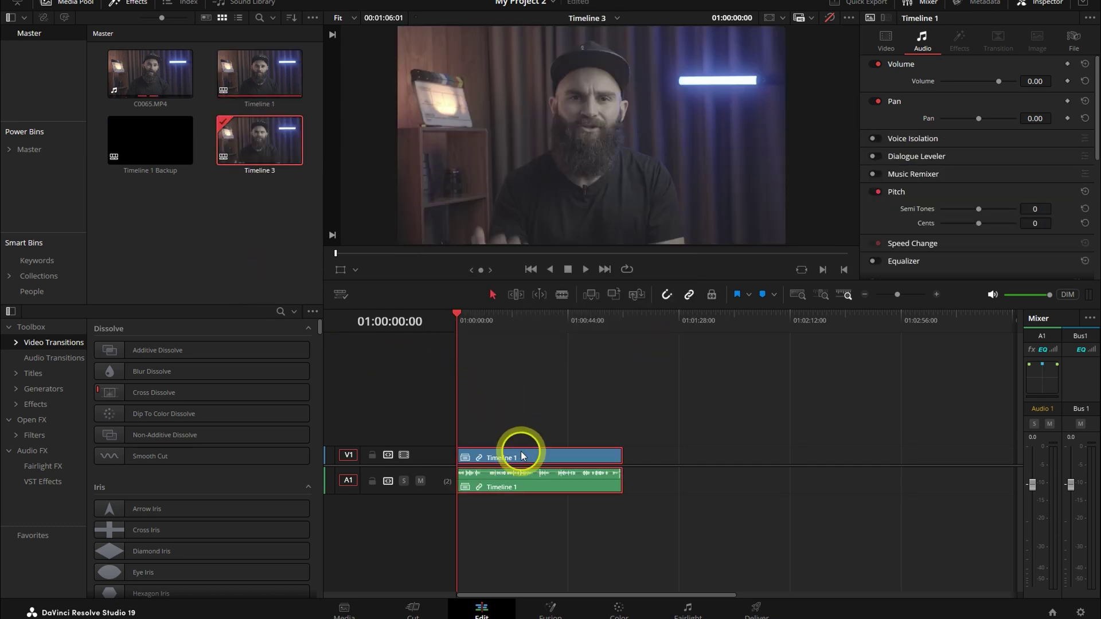
Open the nested Timeline 1 clip from V1 and return the playhead to 01:00:00:00.
{"action": "right_click", "coordinate": [540, 459]}
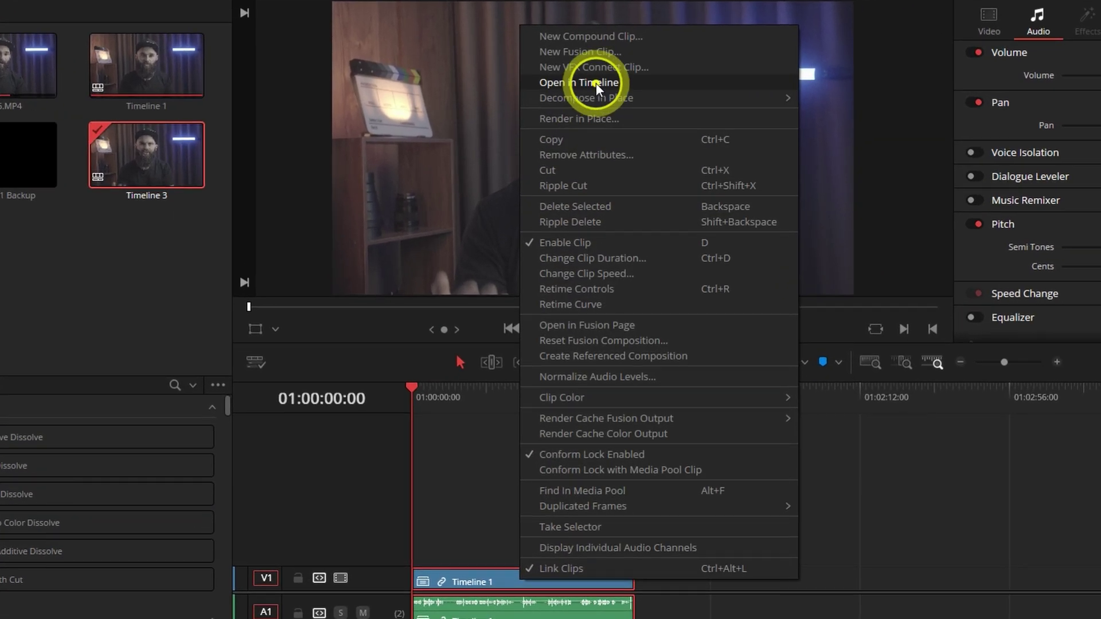
{"action": "left_click", "coordinate": [597, 83]}
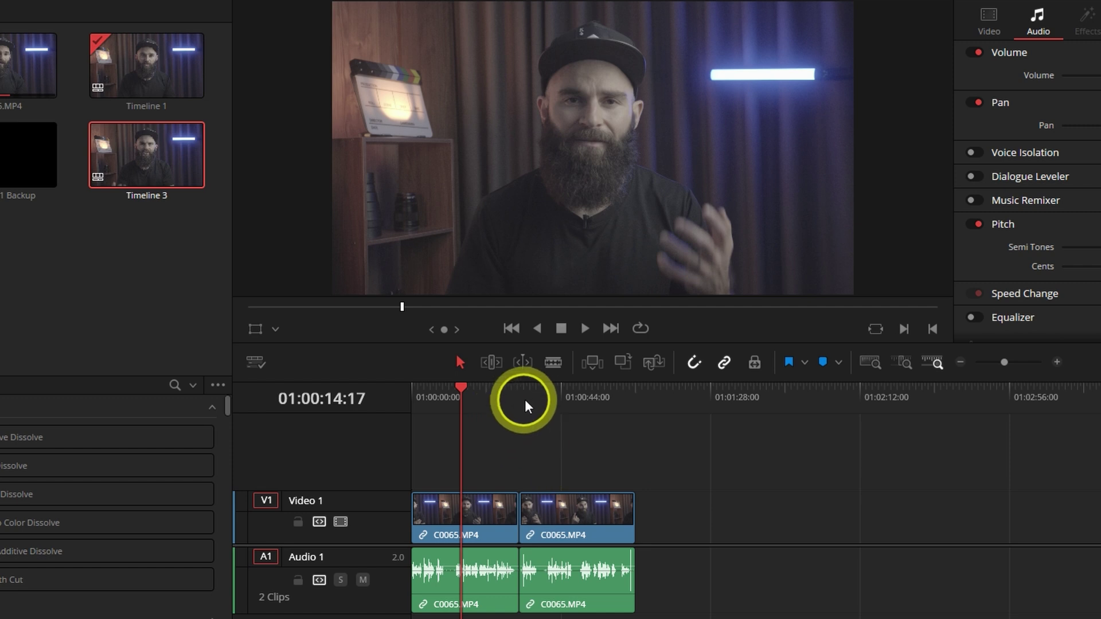
{"action": "left_click_drag", "start_coordinate": [524, 399], "coordinate": [396, 403]}
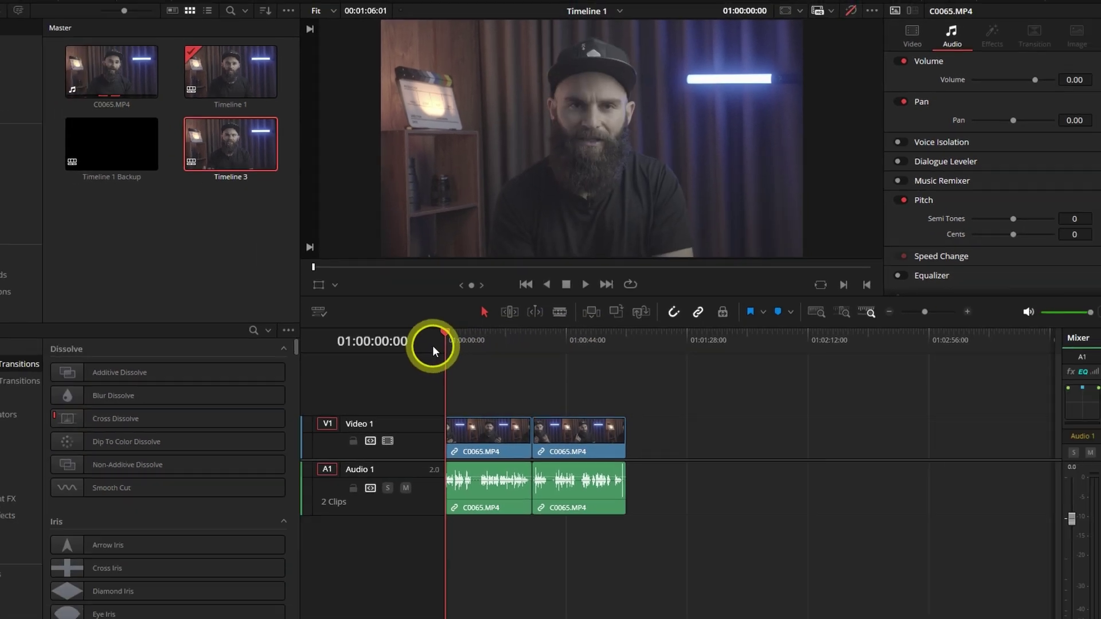